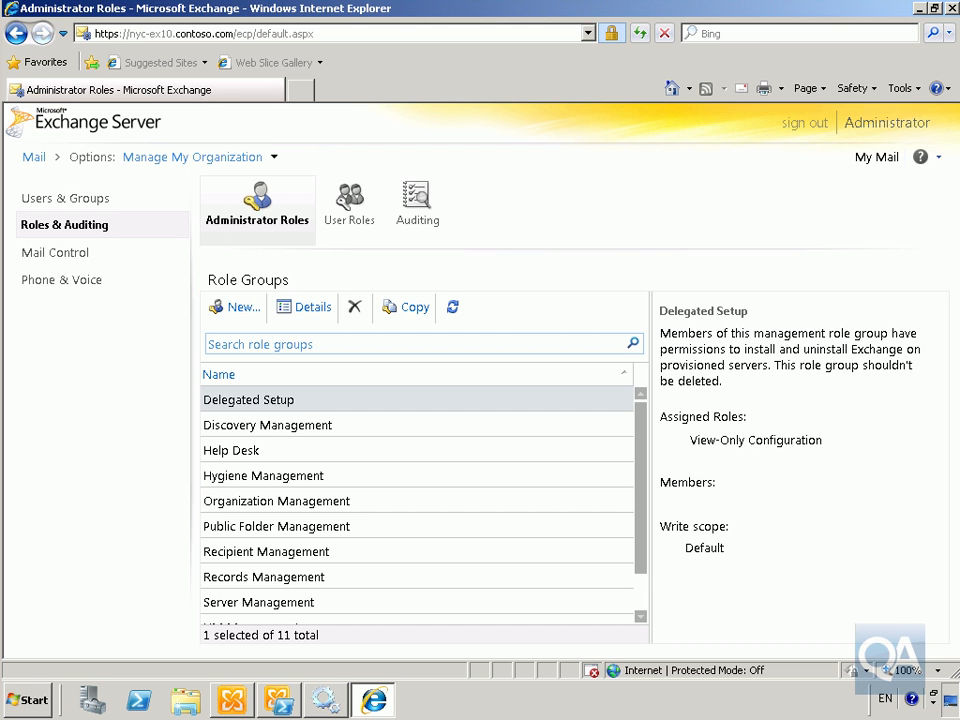
Open Active Directory Users and Computers maximized and view the Microsoft Exchange Security Groups container
left_click(17, 700)
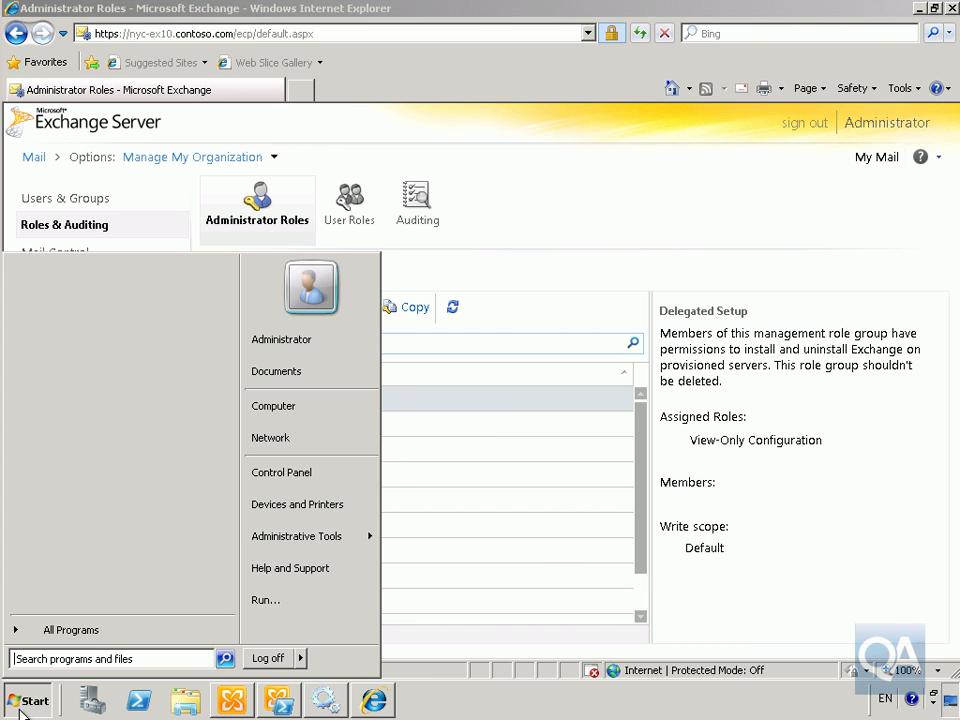
mouse_move(272, 545)
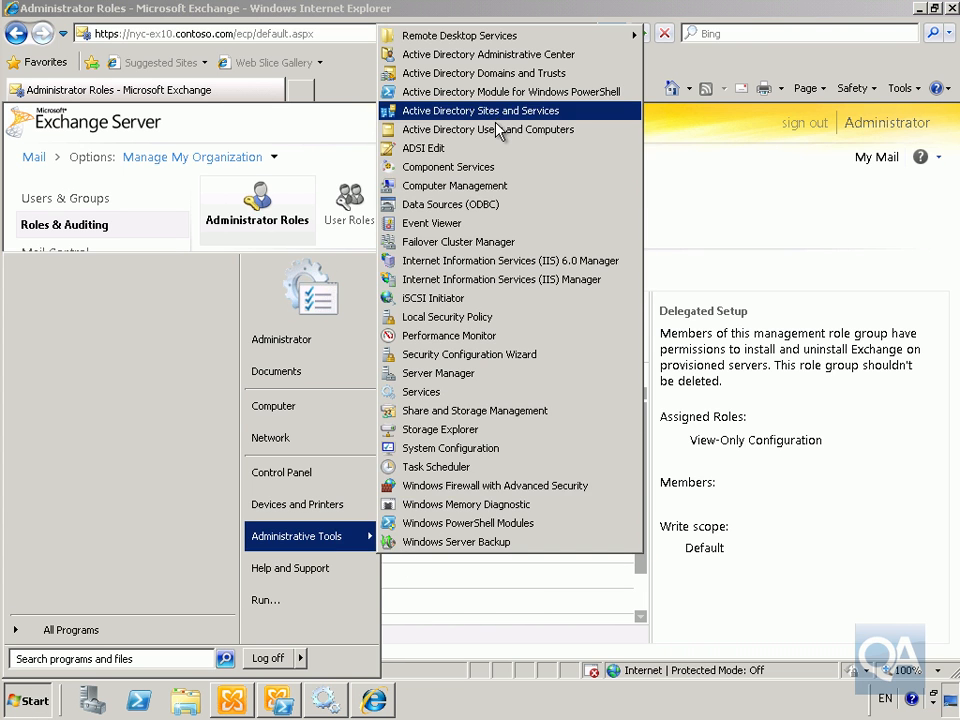
left_click(493, 129)
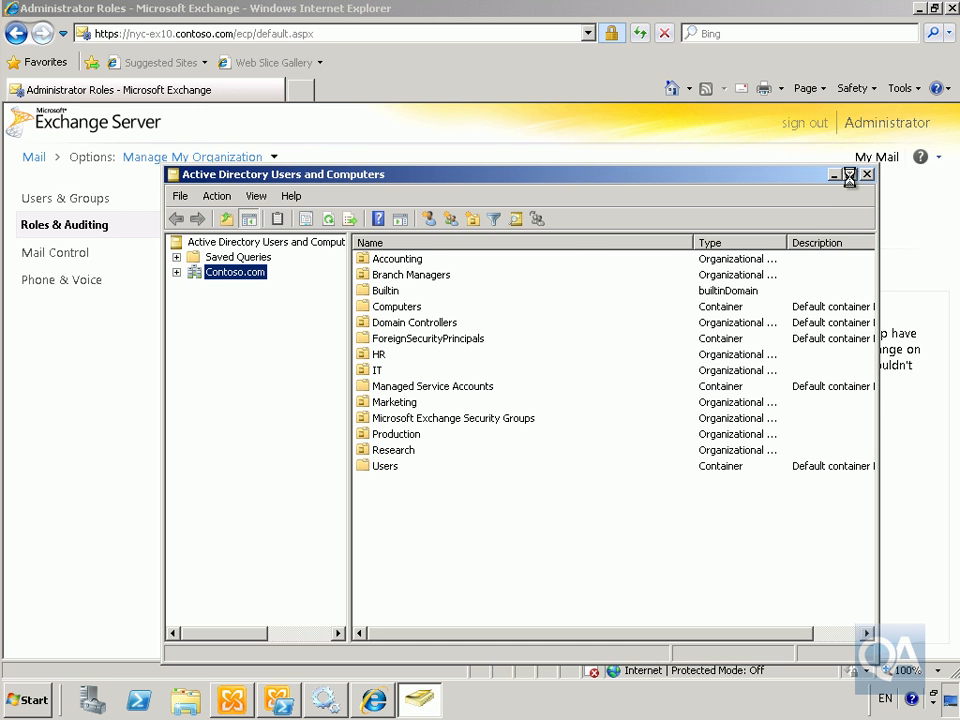
left_click(849, 175)
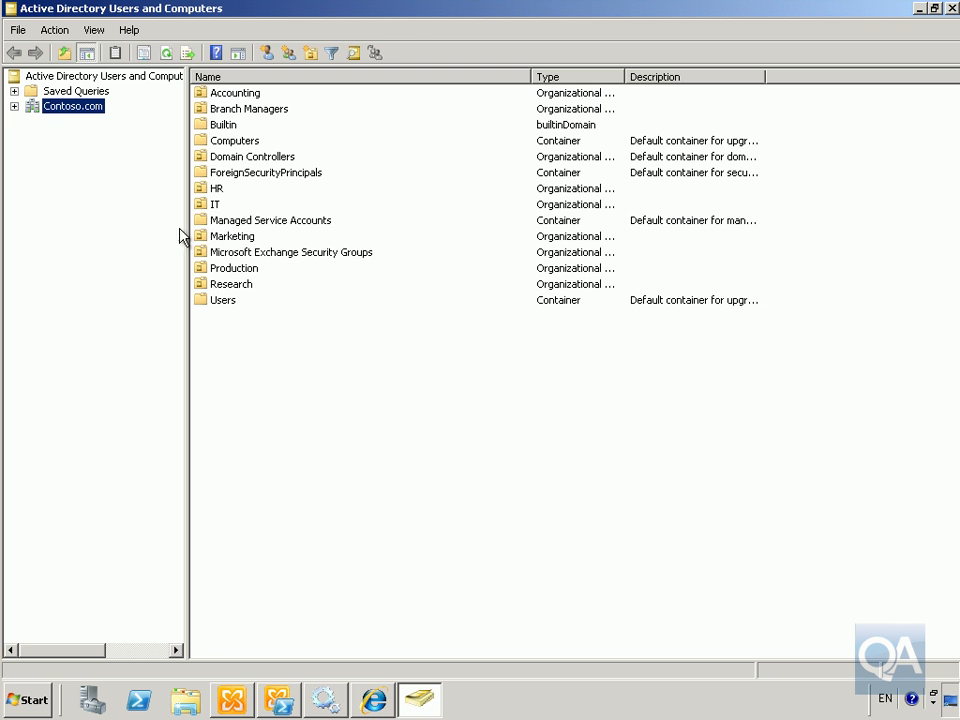
double_click(249, 252)
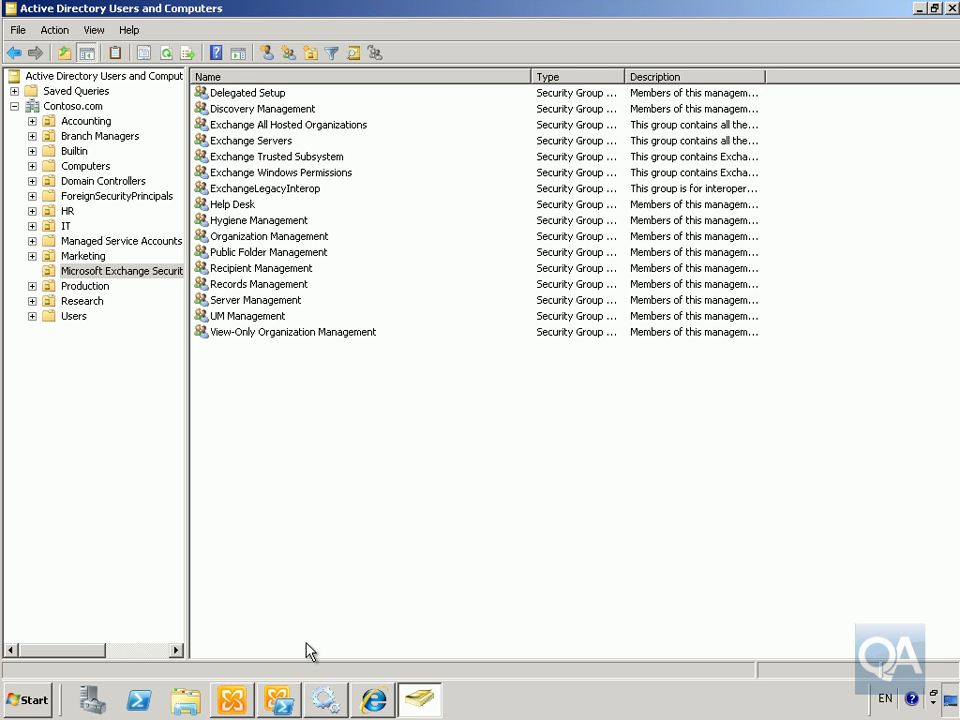
Start a new administrator role group named Marketing Admins and give it the description Marketing Admins
left_click(356, 701)
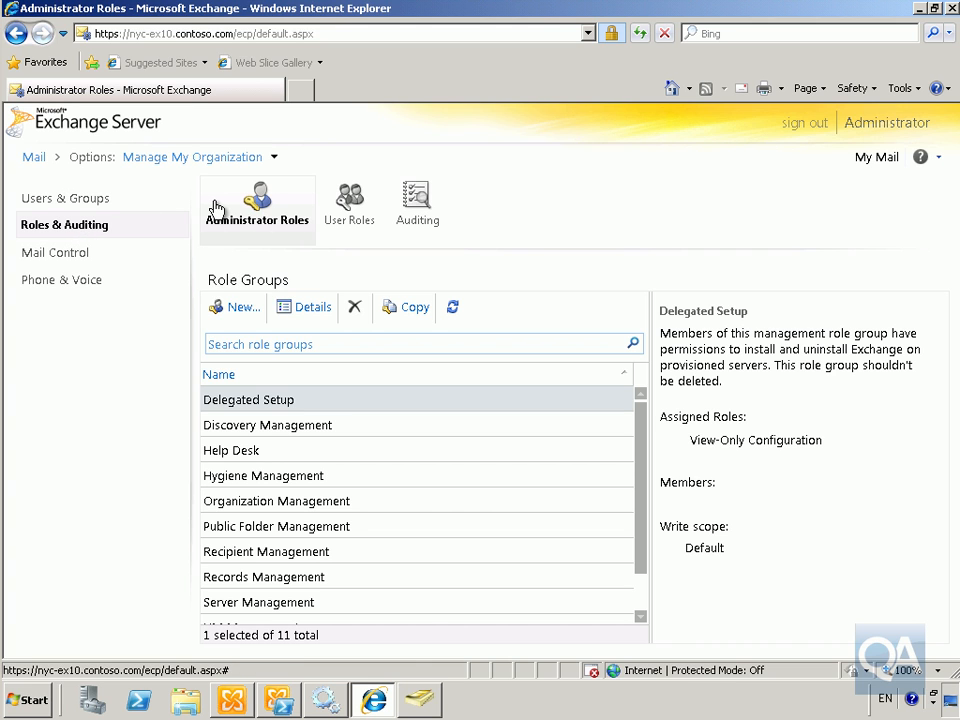
left_click(239, 310)
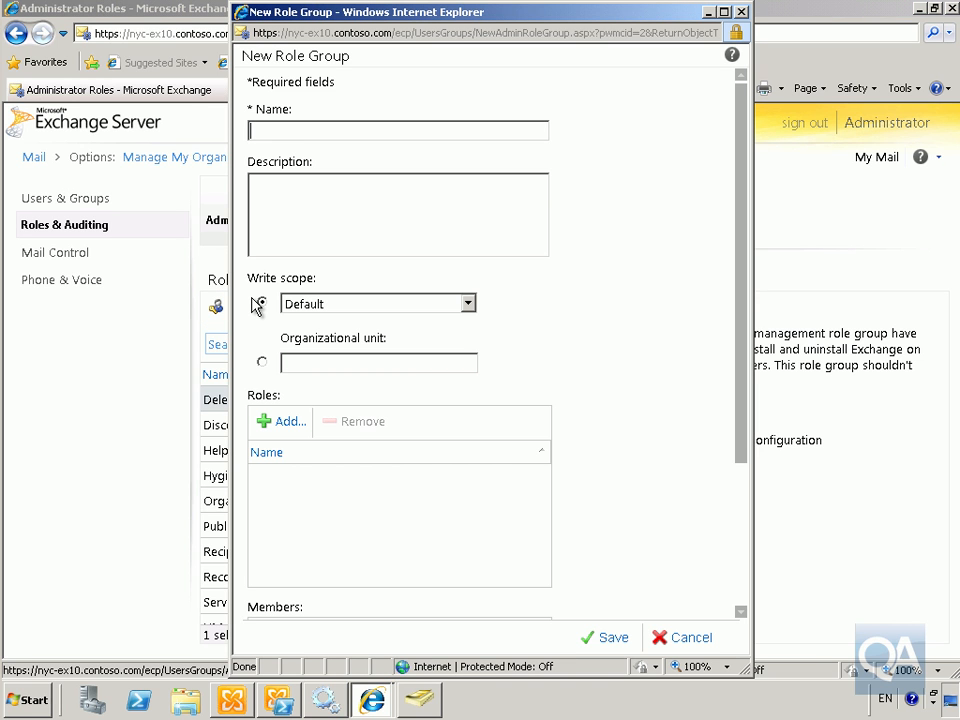
type("Marketing Admins")
left_click_drag(361, 133, 260, 140)
key("ctrl+c")
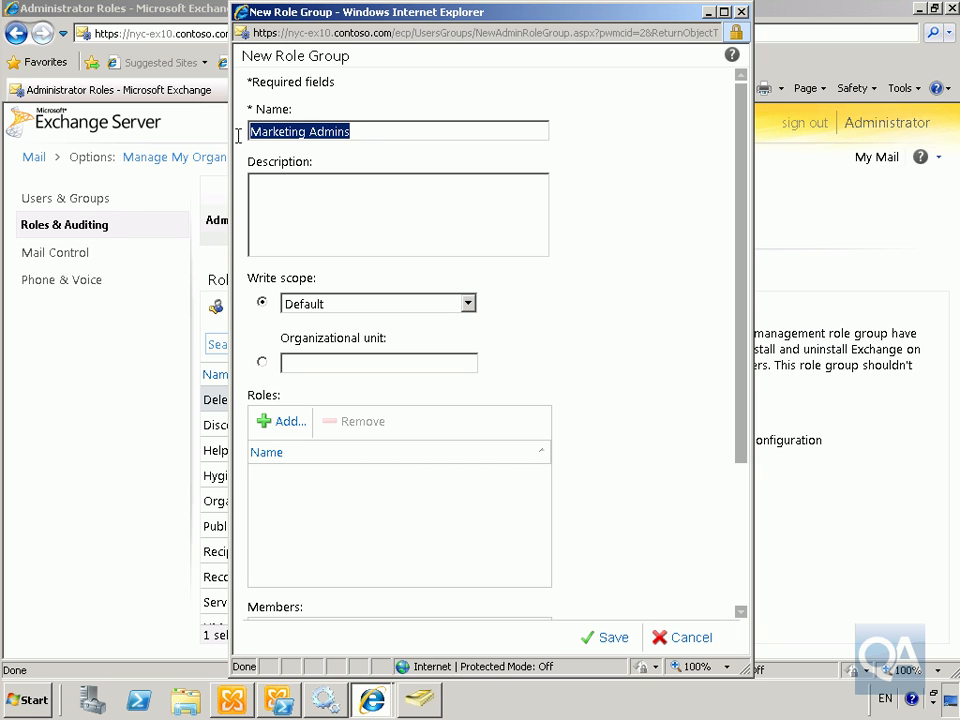
left_click(345, 203)
key("ctrl+v")
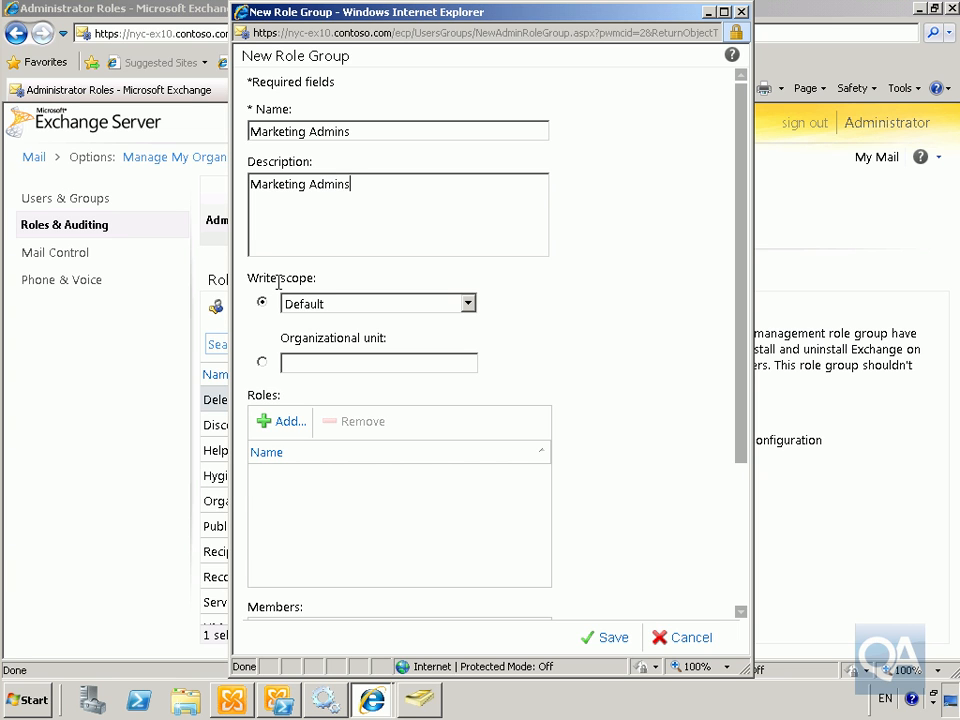
Set the role group's write scope to the organizational unit contoso.com/Marketing
left_click(263, 362)
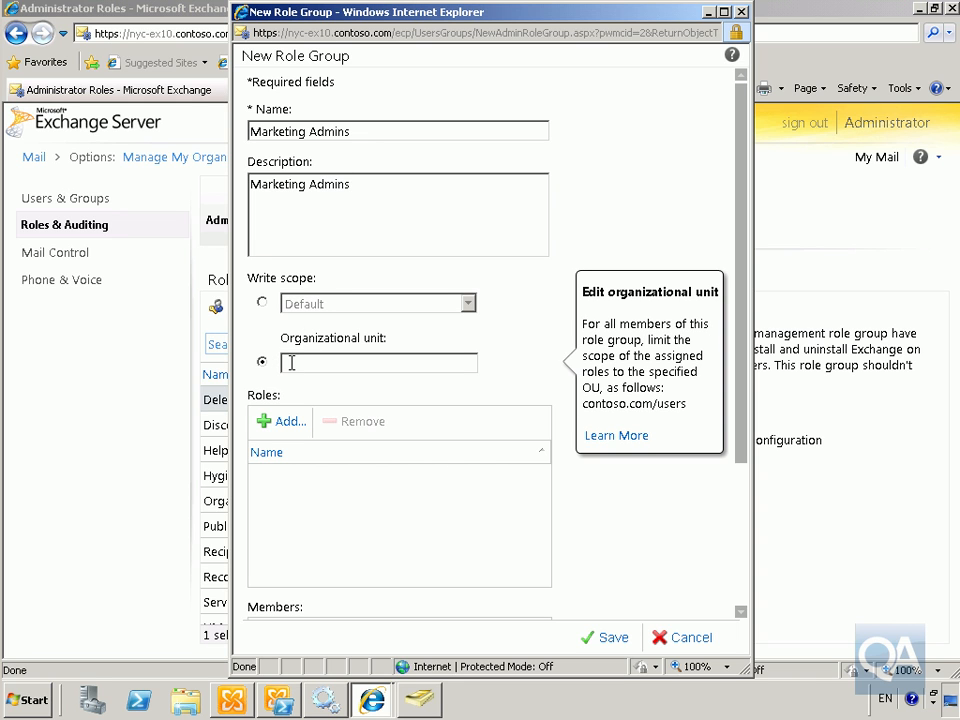
type("co")
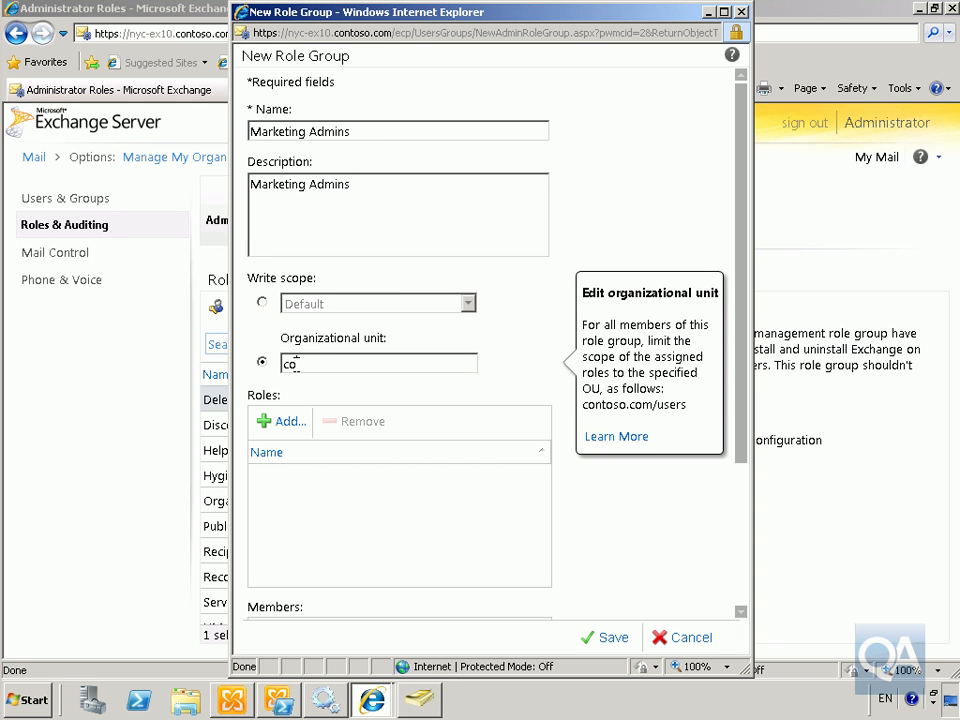
type("ntoso.com/Marketing")
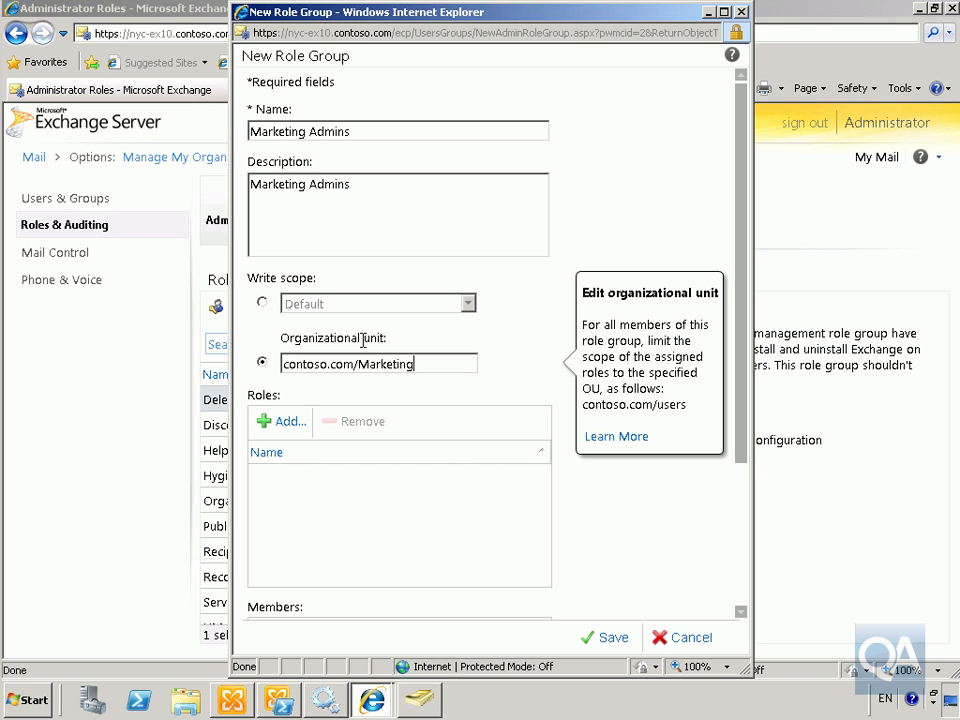
Assign the Mail Recipients and Mail Recipient Creation roles to the role group
left_click(286, 424)
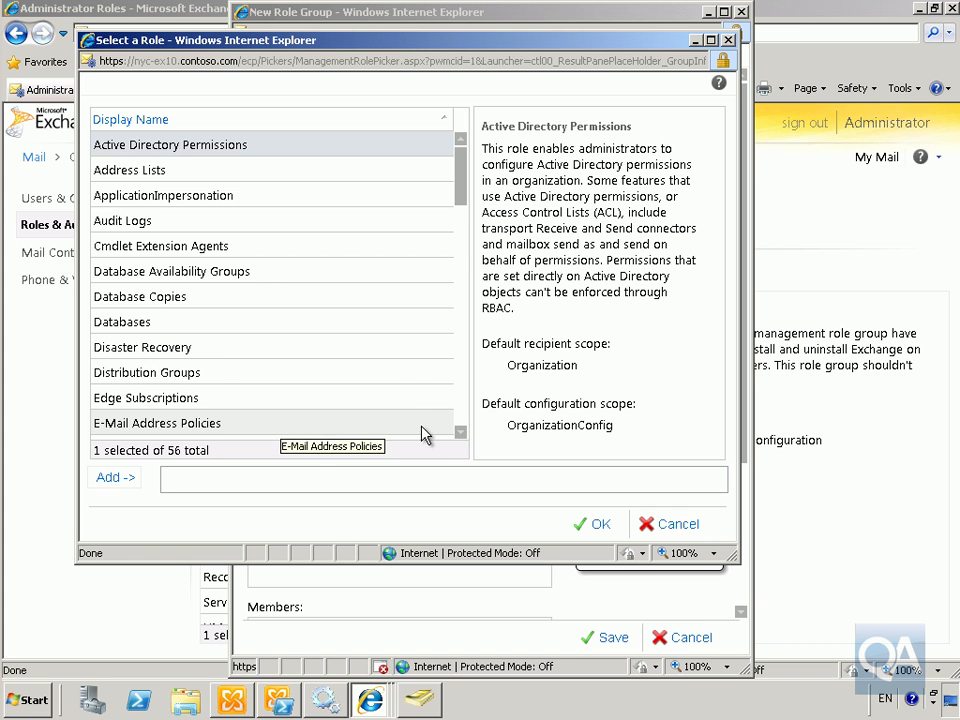
left_click(460, 432)
left_click(460, 432)
left_click(180, 398)
left_click(131, 481)
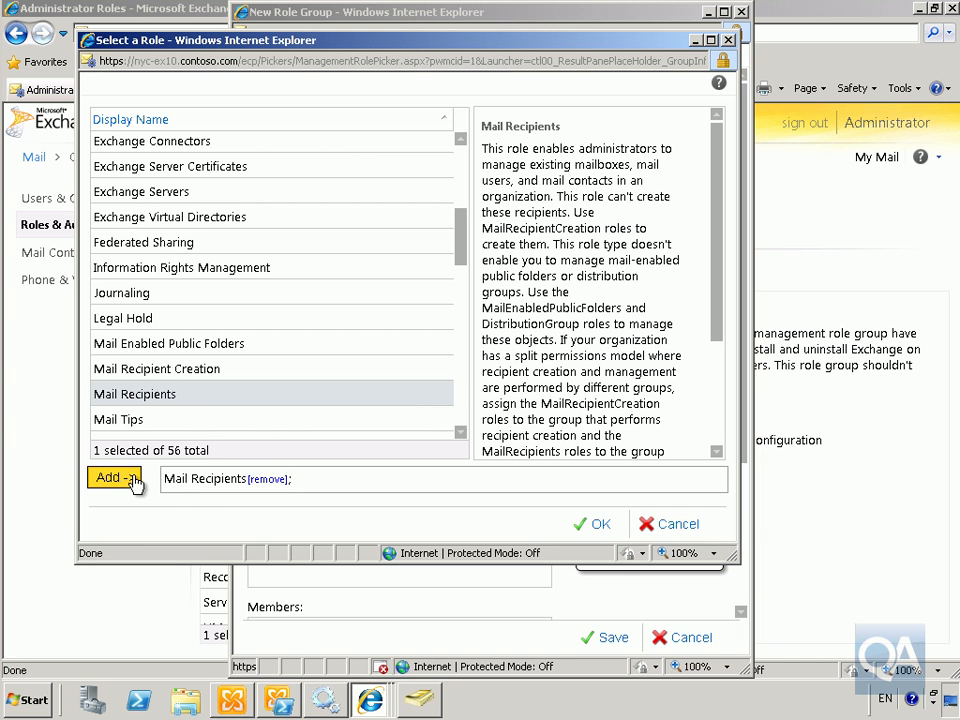
left_click(155, 370)
left_click(129, 482)
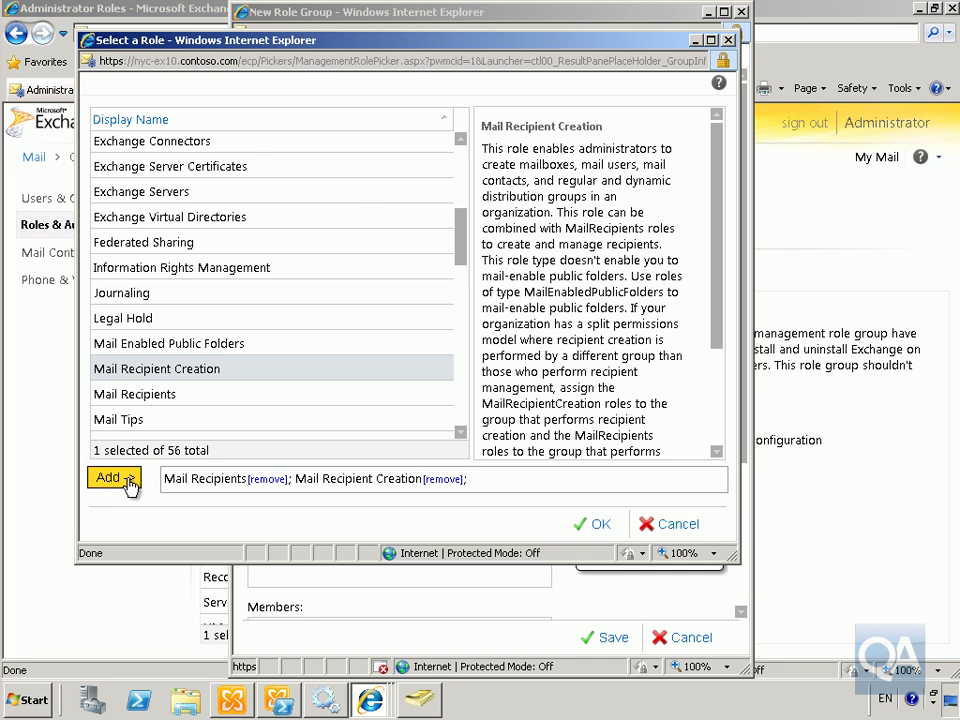
left_click(585, 525)
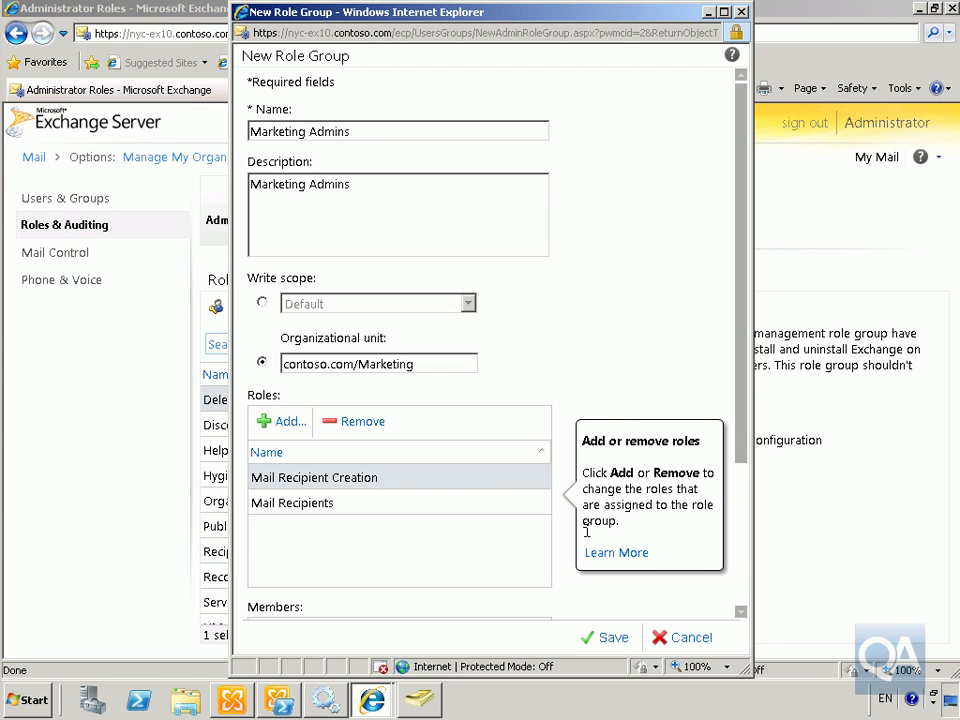
Add the first Marketing user account as a member of the role group
left_click(741, 612)
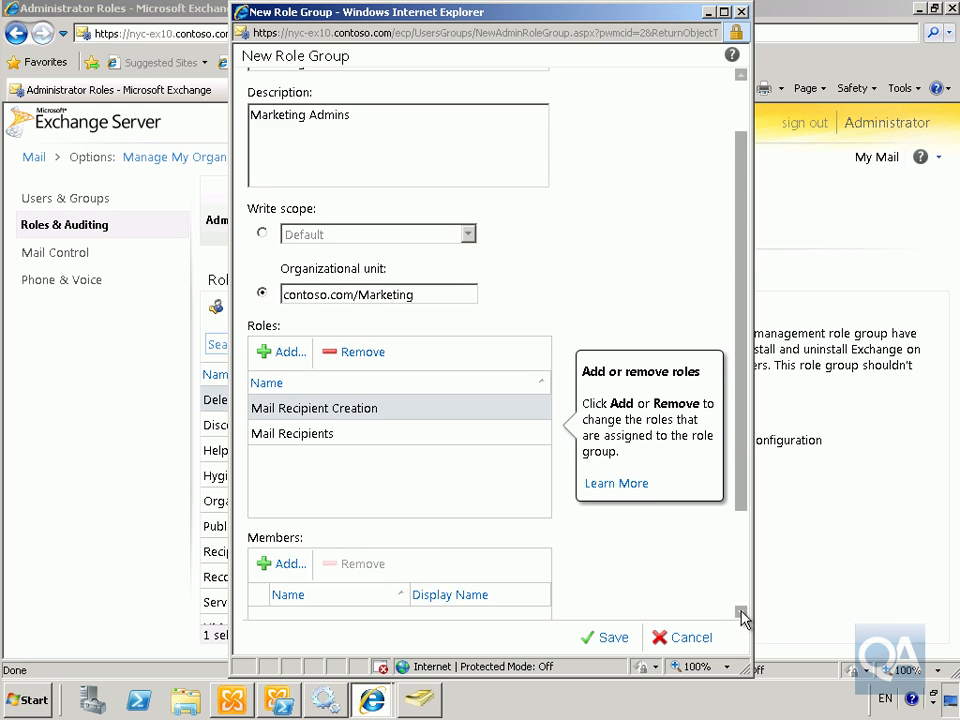
left_click(741, 612)
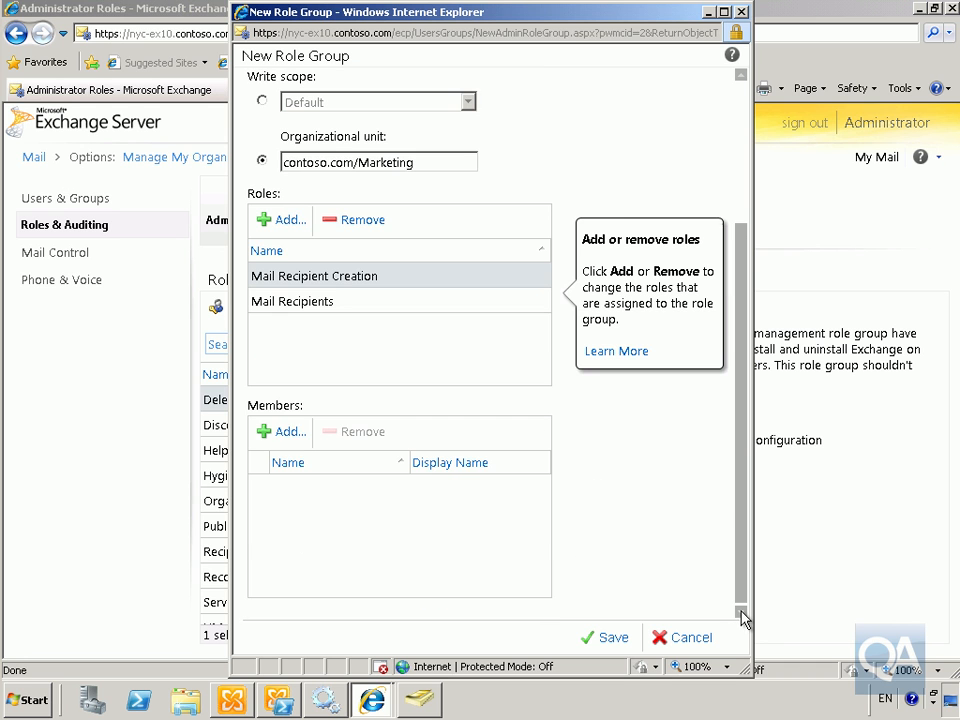
left_click(283, 436)
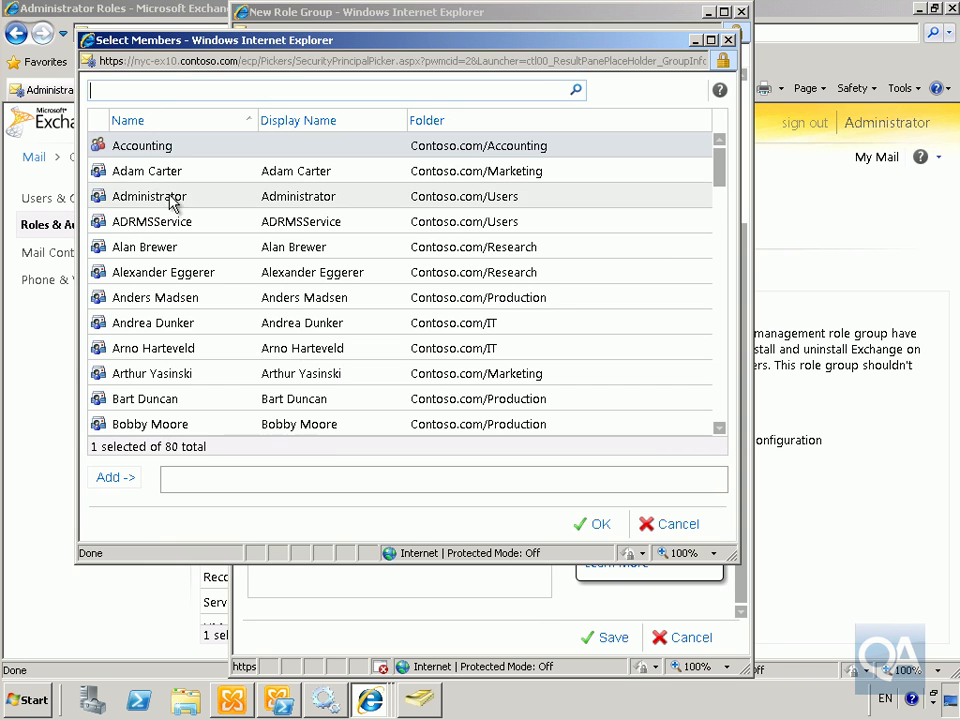
left_click(167, 178)
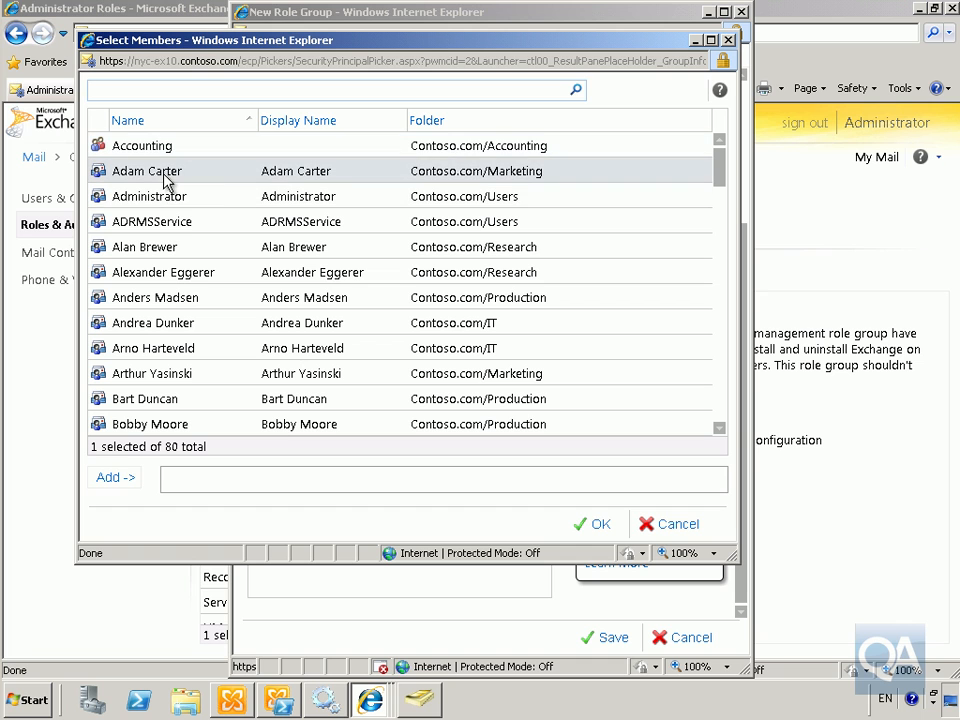
left_click(125, 483)
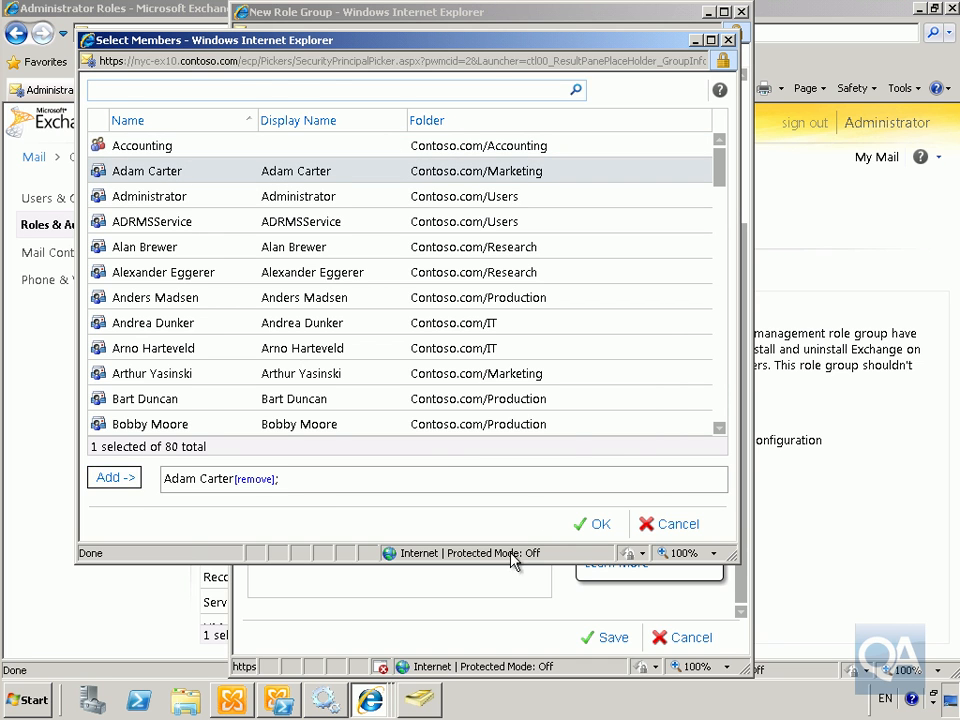
left_click(581, 526)
Save the Marketing Admins role group and refresh the Microsoft Exchange Security Groups container
left_click(606, 637)
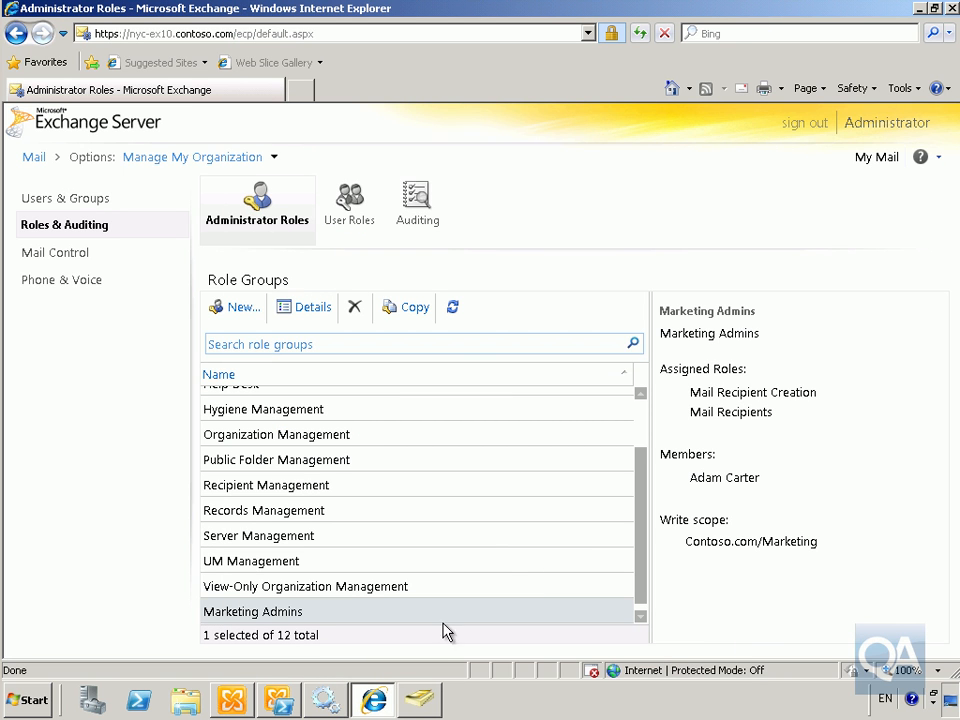
key("alt+Tab")
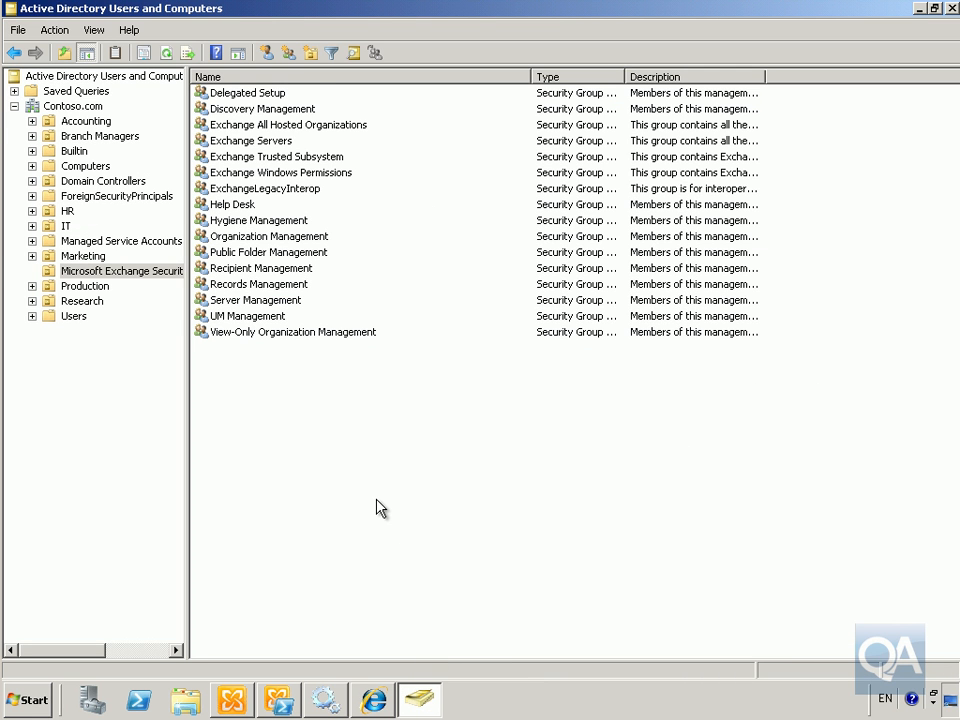
key("F5")
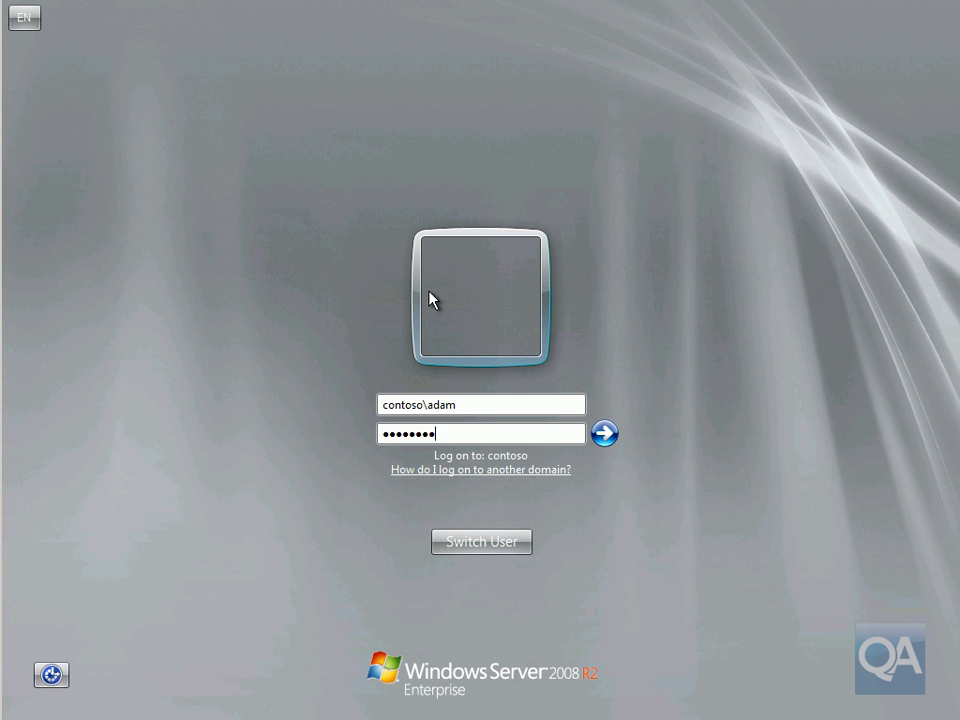
Log on as the new role group member and open the Exchange Management Console from Microsoft Exchange Server 2010
left_click(604, 433)
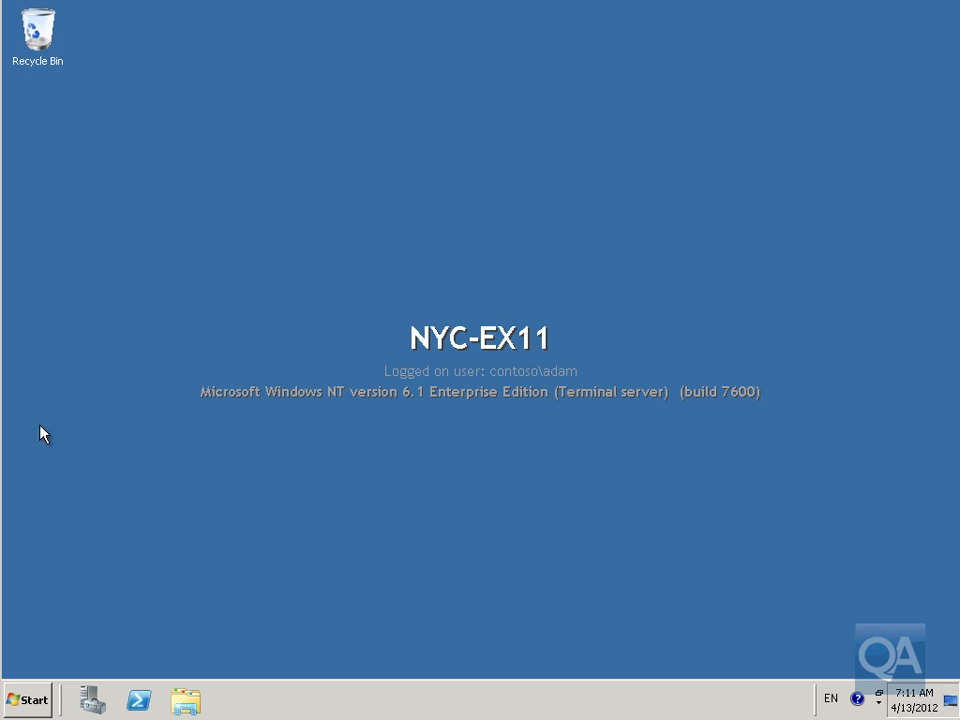
left_click(28, 700)
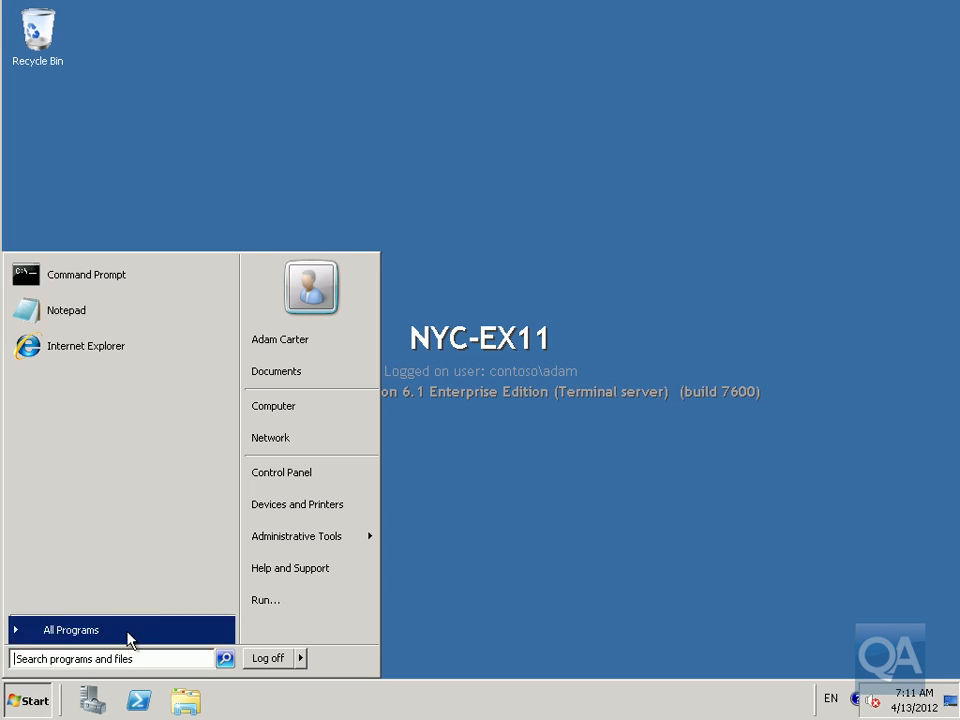
left_click(130, 634)
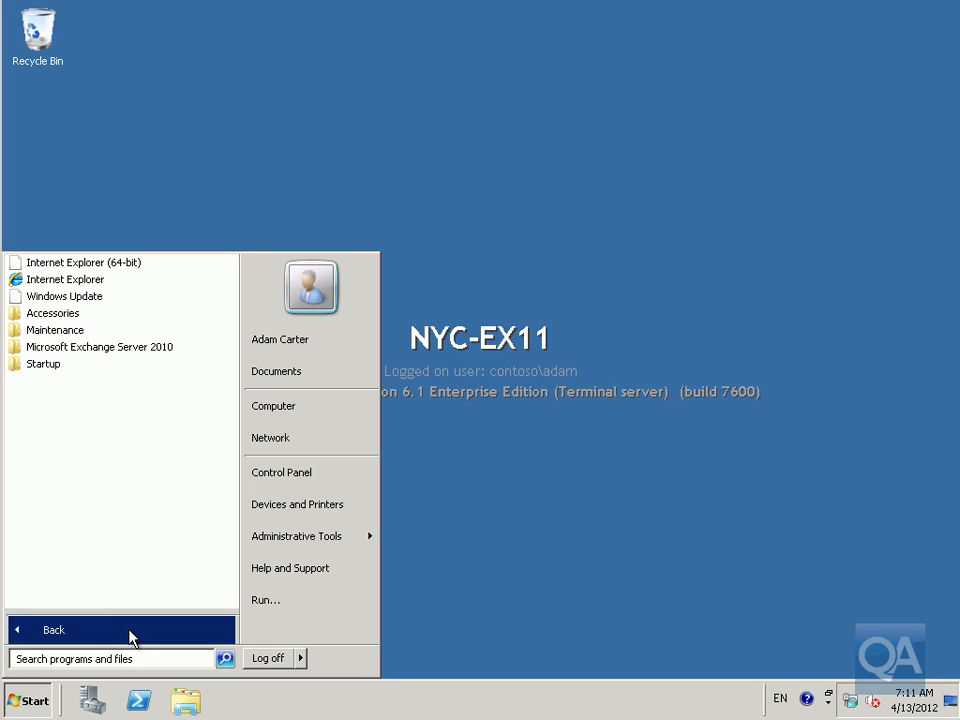
left_click(103, 348)
left_click(115, 365)
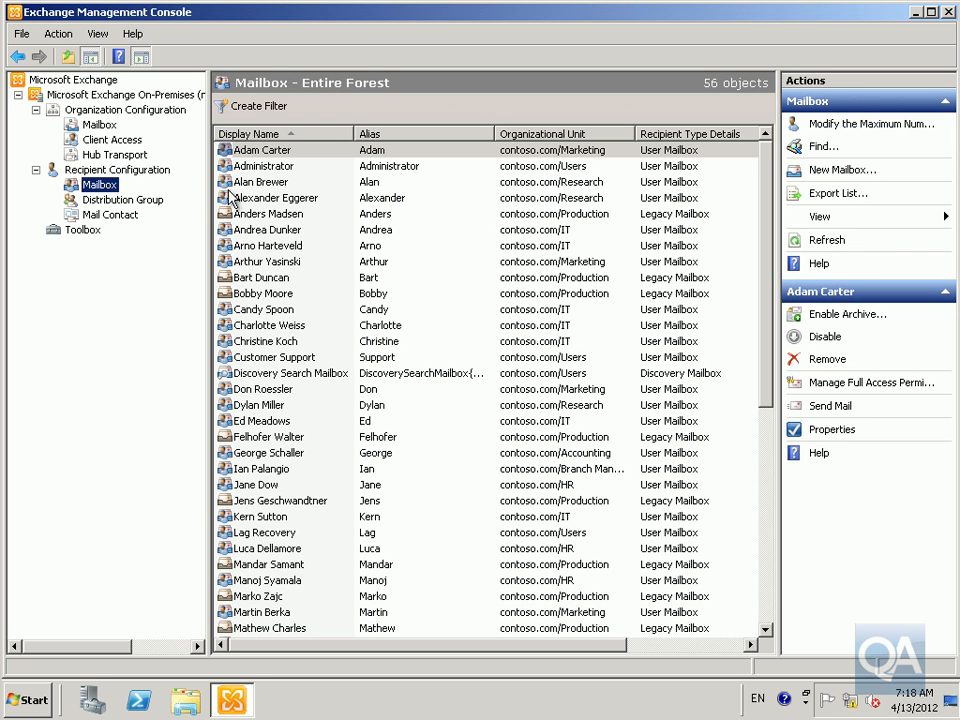
Try to set an IT-department mailbox user's title to IT Manager, then dismiss the error and cancel the properties dialog
left_click(250, 232)
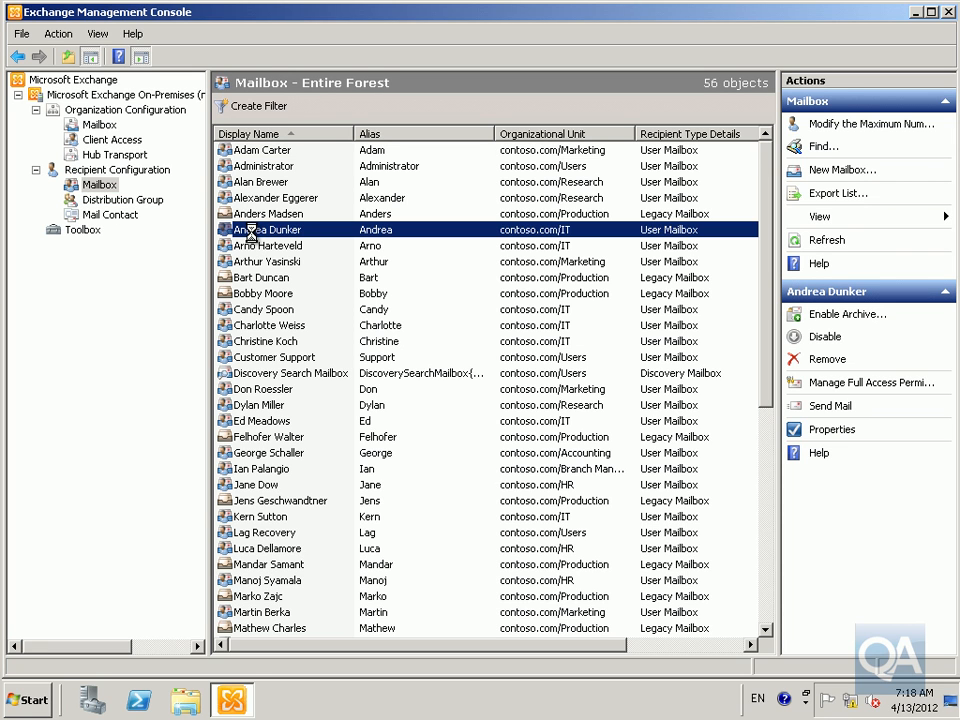
double_click(250, 232)
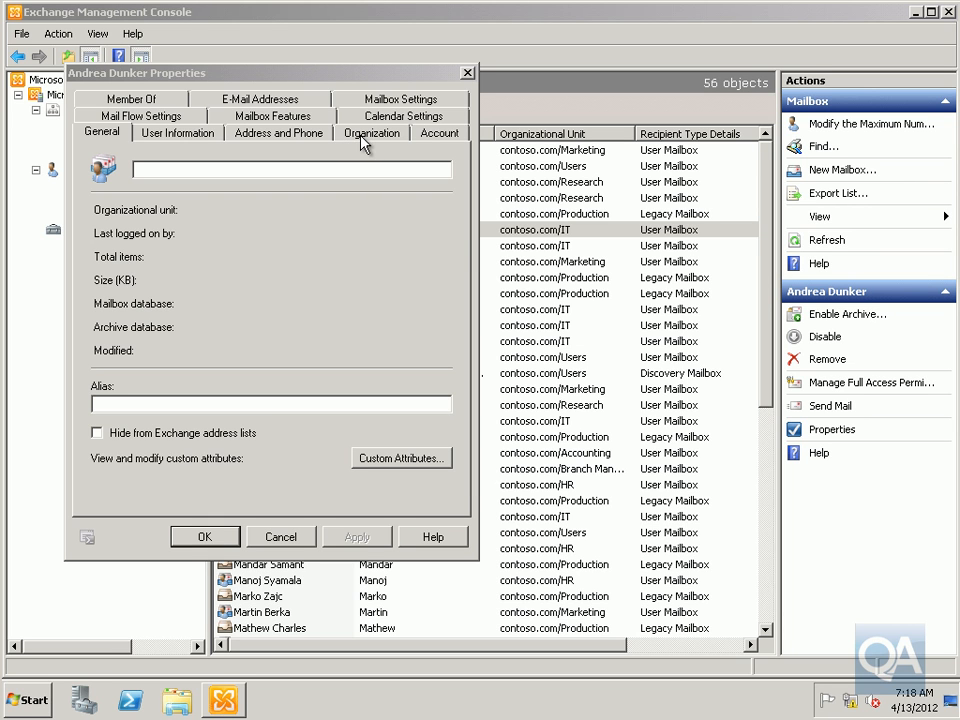
left_click(370, 133)
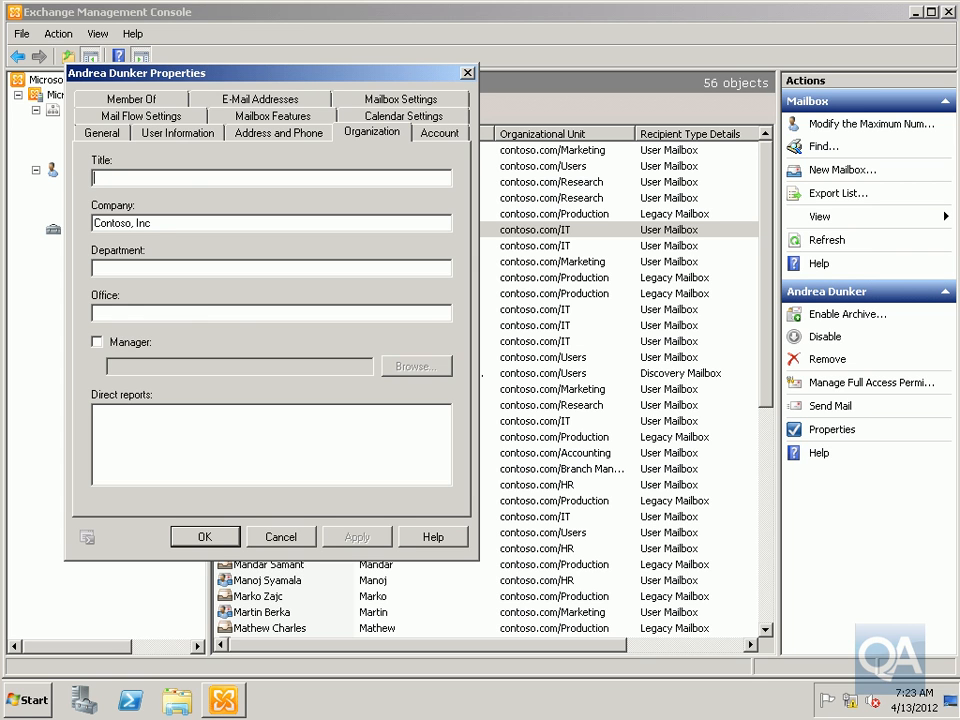
type("IT Manager")
left_click(200, 537)
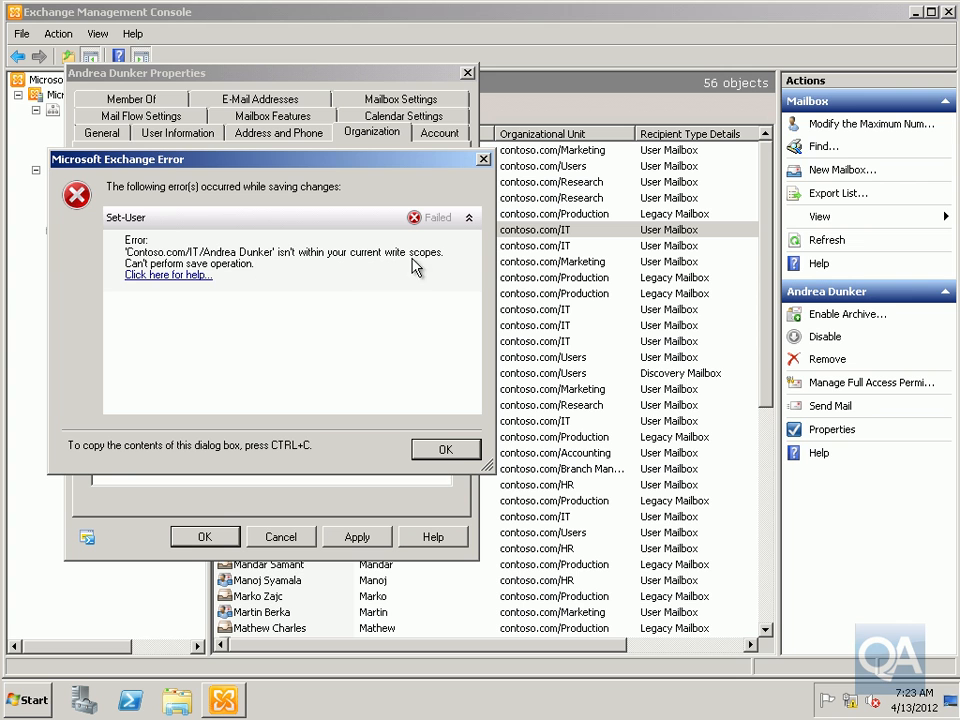
left_click(452, 455)
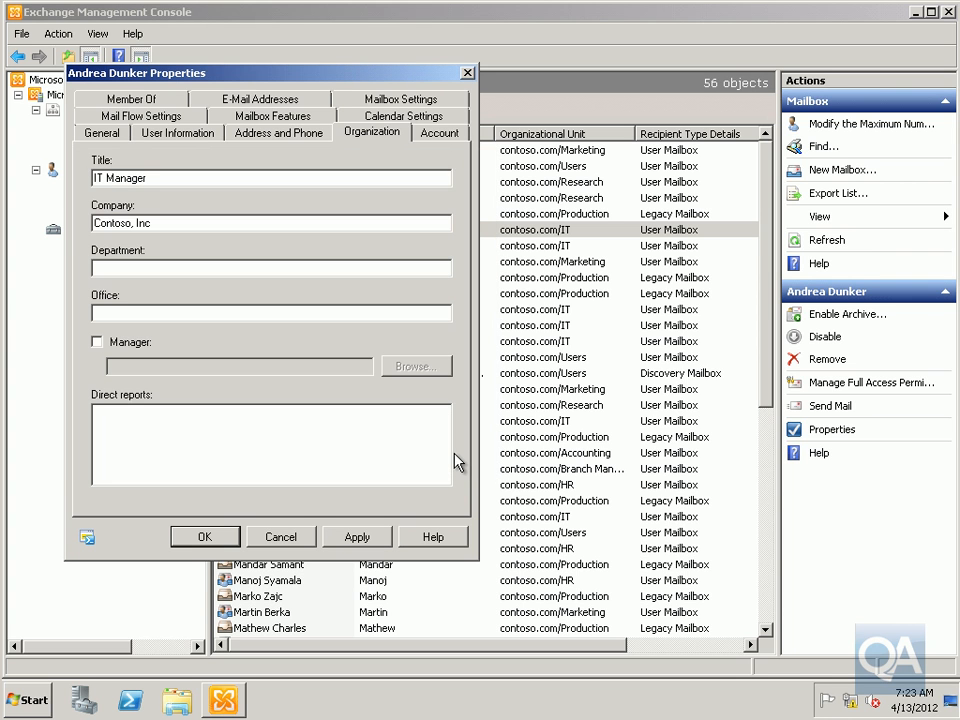
left_click(281, 537)
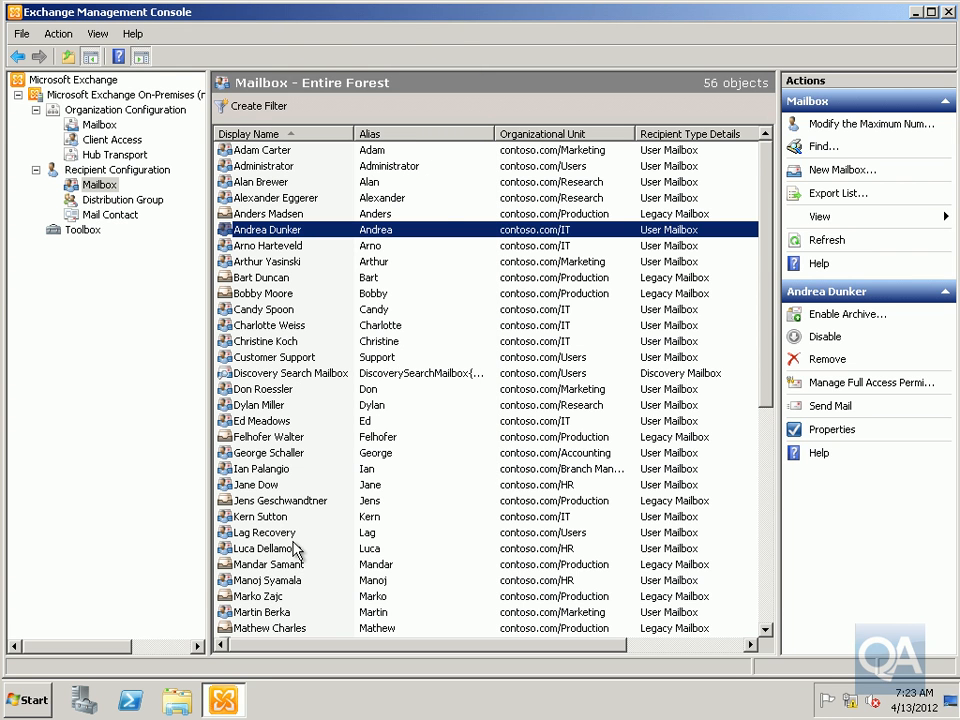
double_click(275, 263)
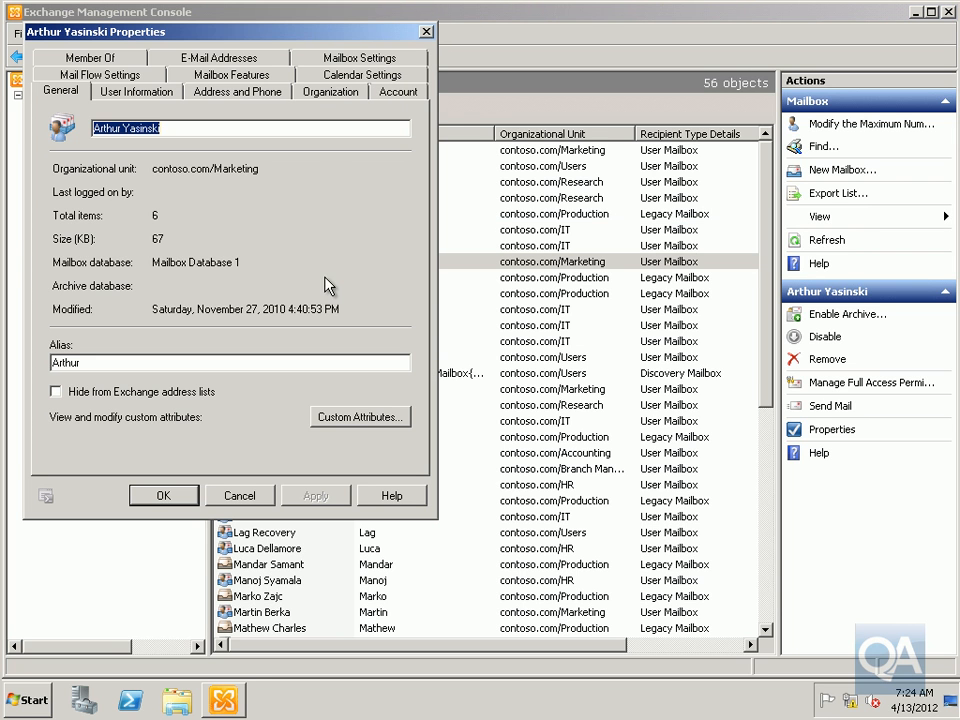
left_click(338, 94)
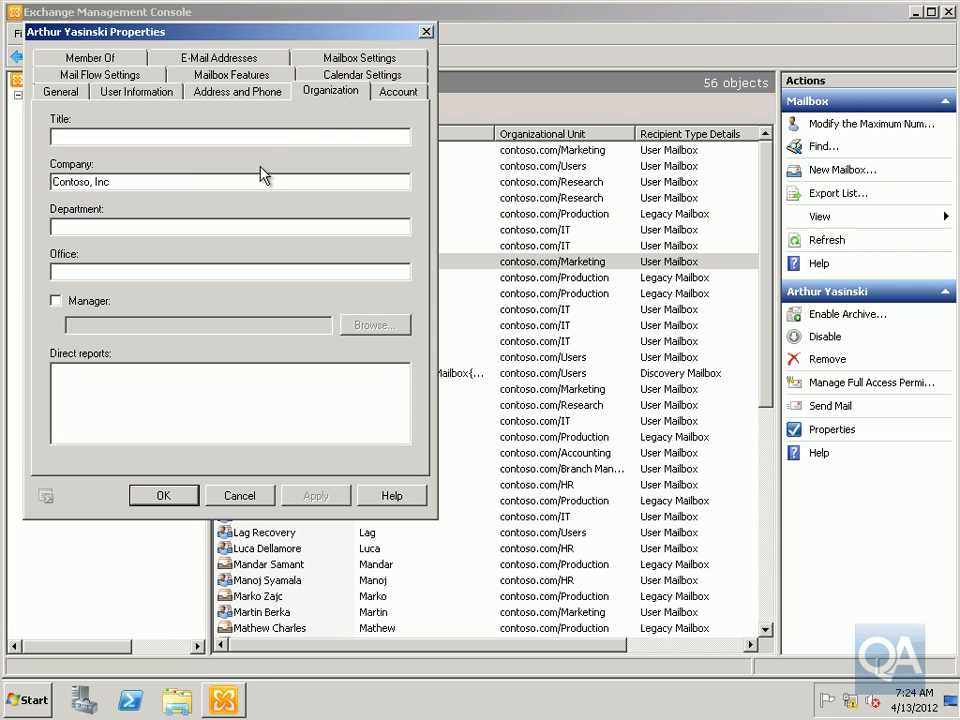
left_click(200, 136)
type("Marketing Manager")
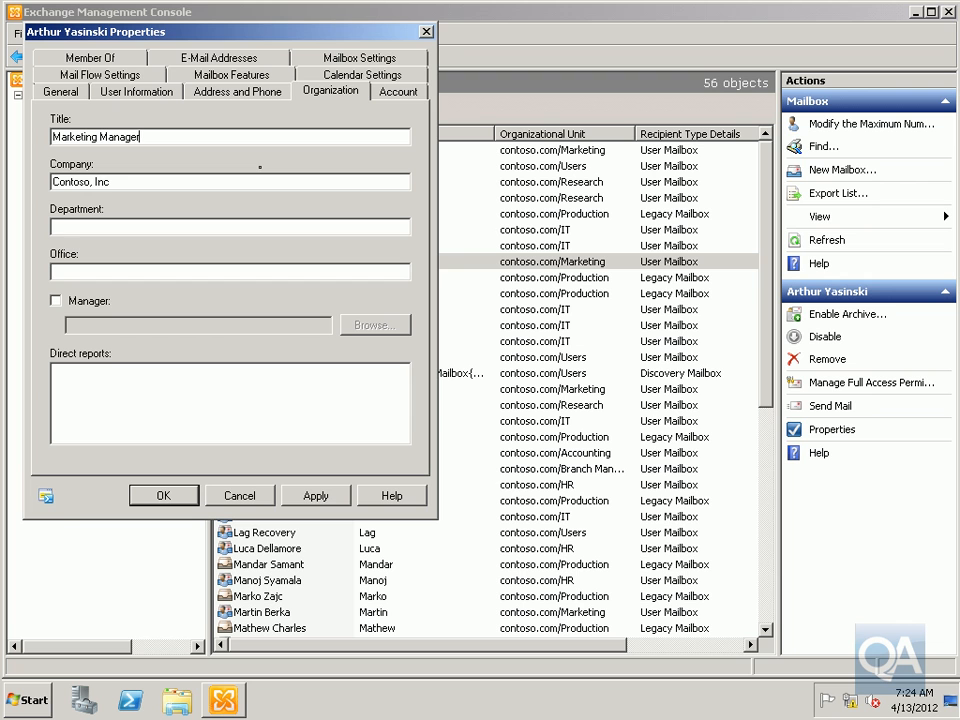
left_click(185, 495)
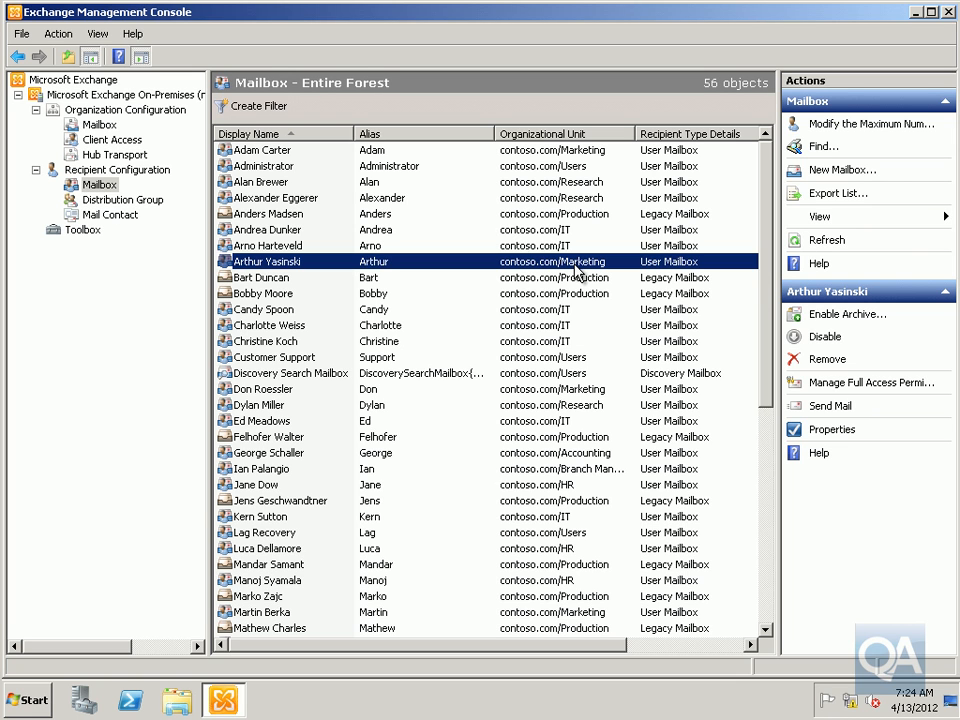
Start a new user mailbox and choose the IT organizational unit for the new account
right_click(96, 184)
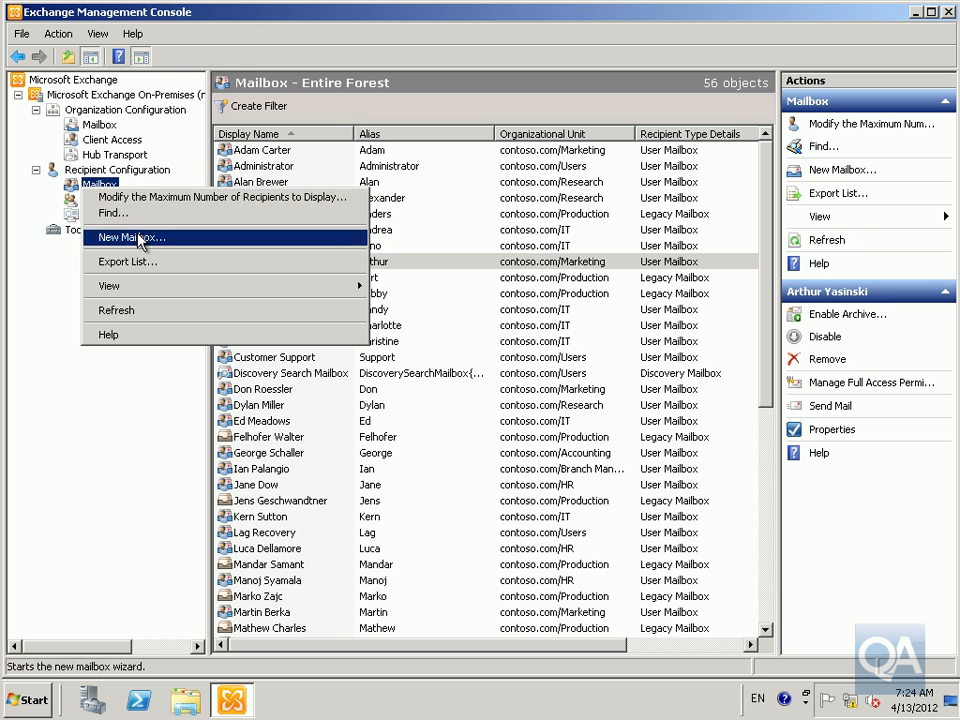
left_click(138, 237)
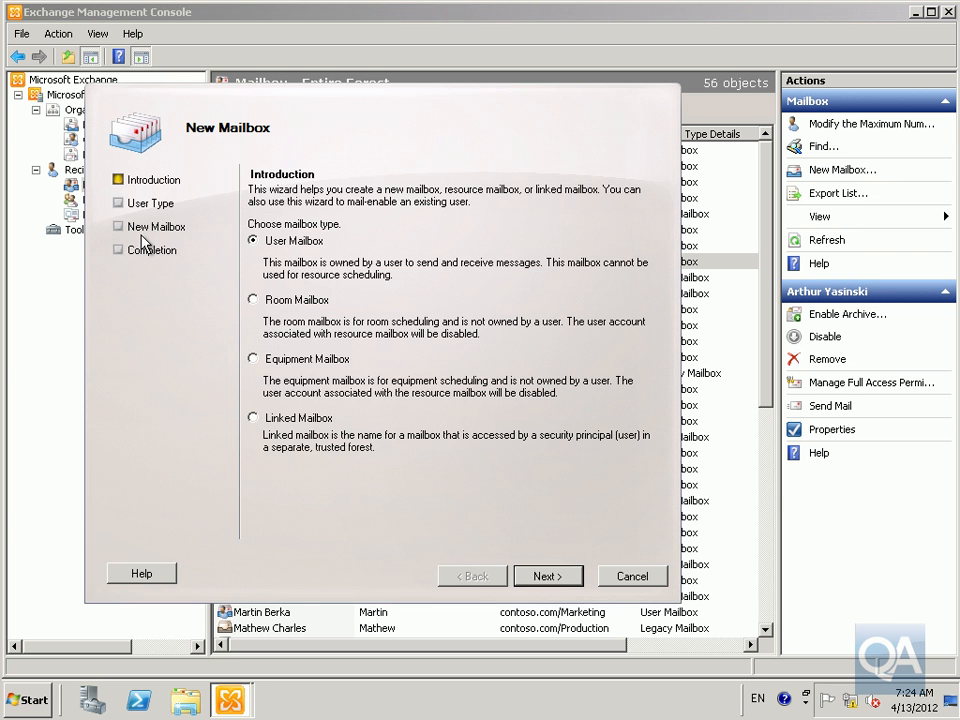
left_click(543, 579)
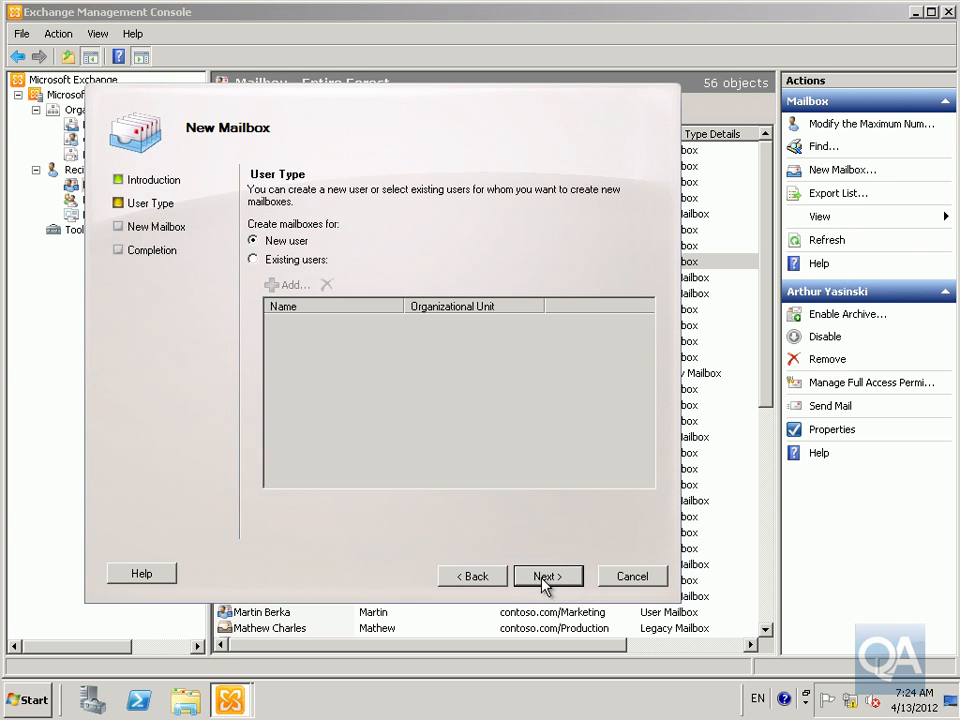
left_click(543, 579)
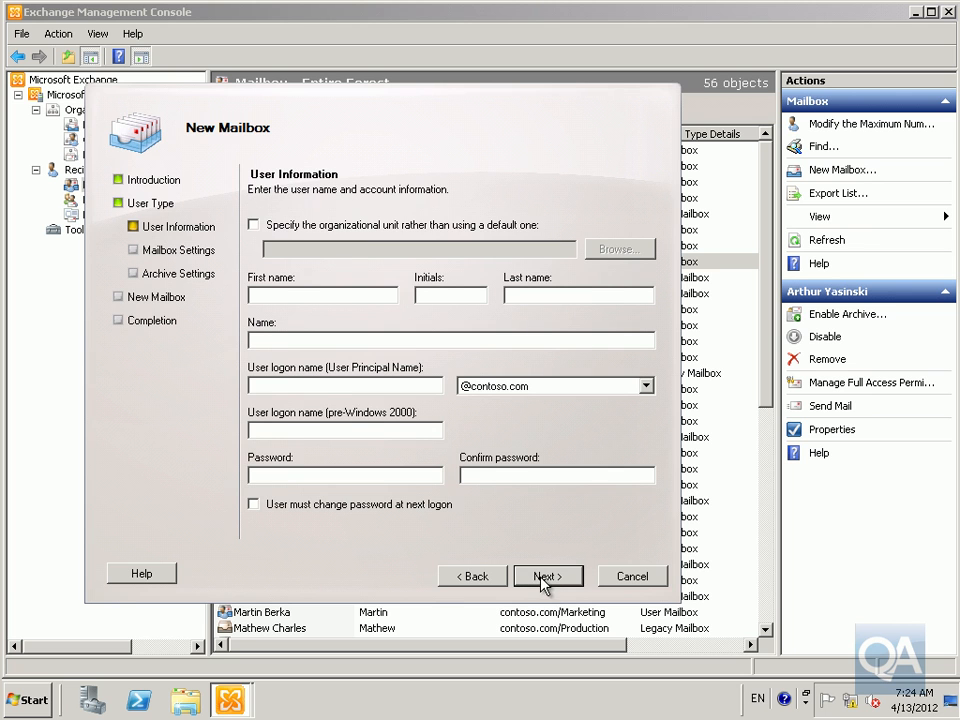
left_click(444, 229)
left_click(608, 250)
left_click(213, 241)
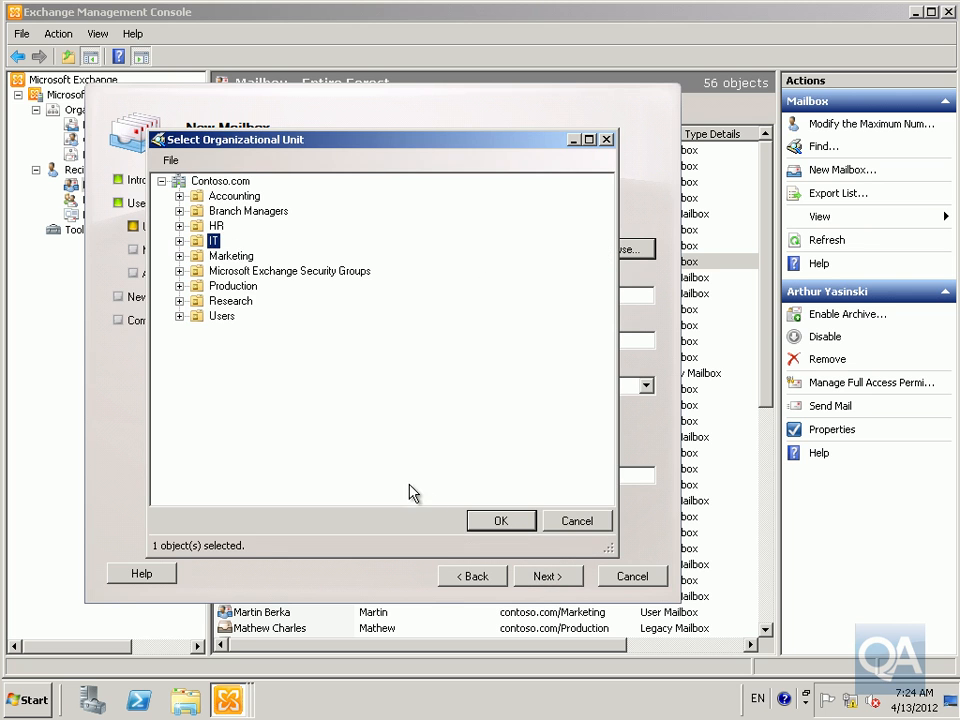
left_click(497, 522)
Enter Bryan as the first name and logon name, and fill in the account password and confirmation
left_click(312, 301)
type("Bryan")
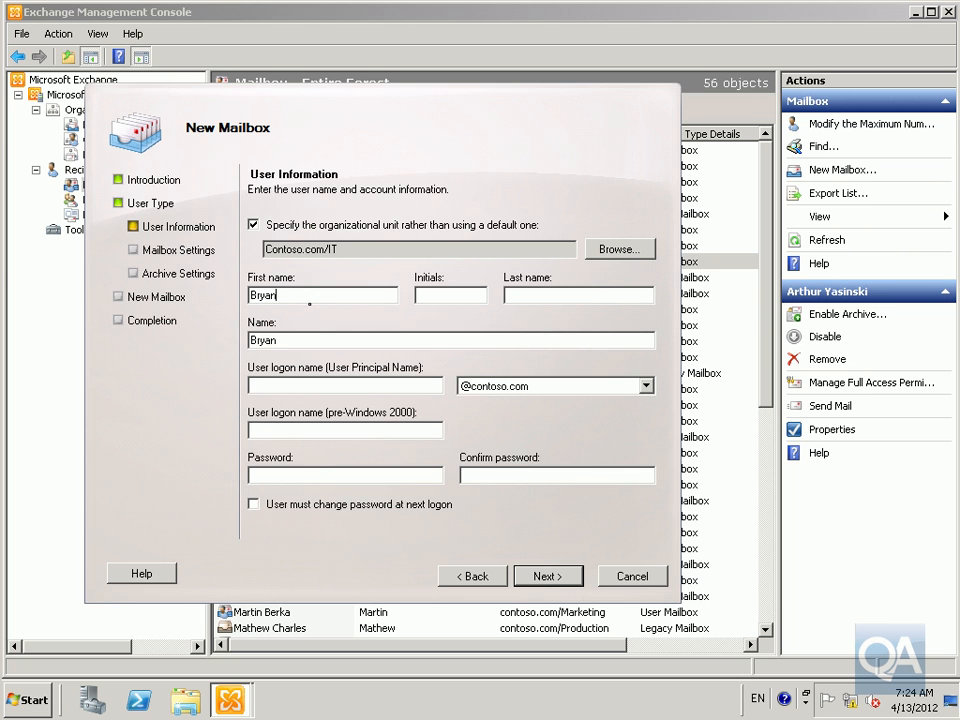
left_click(332, 428)
type("Bryan")
key("Tab")
left_click(309, 475)
type("Pa$$w0rd")
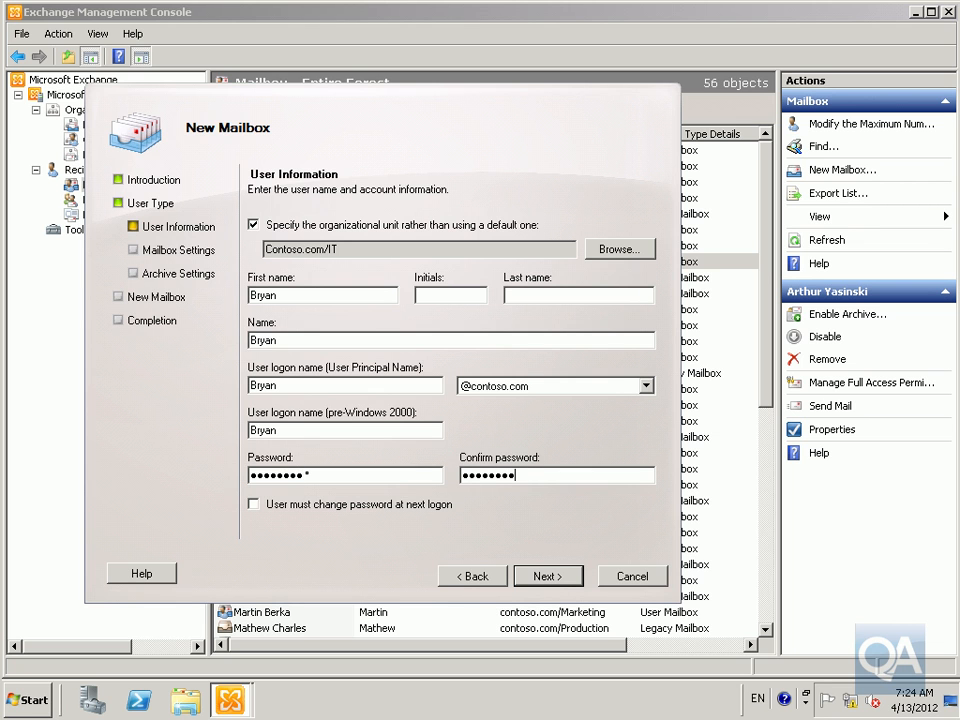
Try to create the IT-unit mailbox with default mailbox and archive settings, then close the wizard
left_click(540, 580)
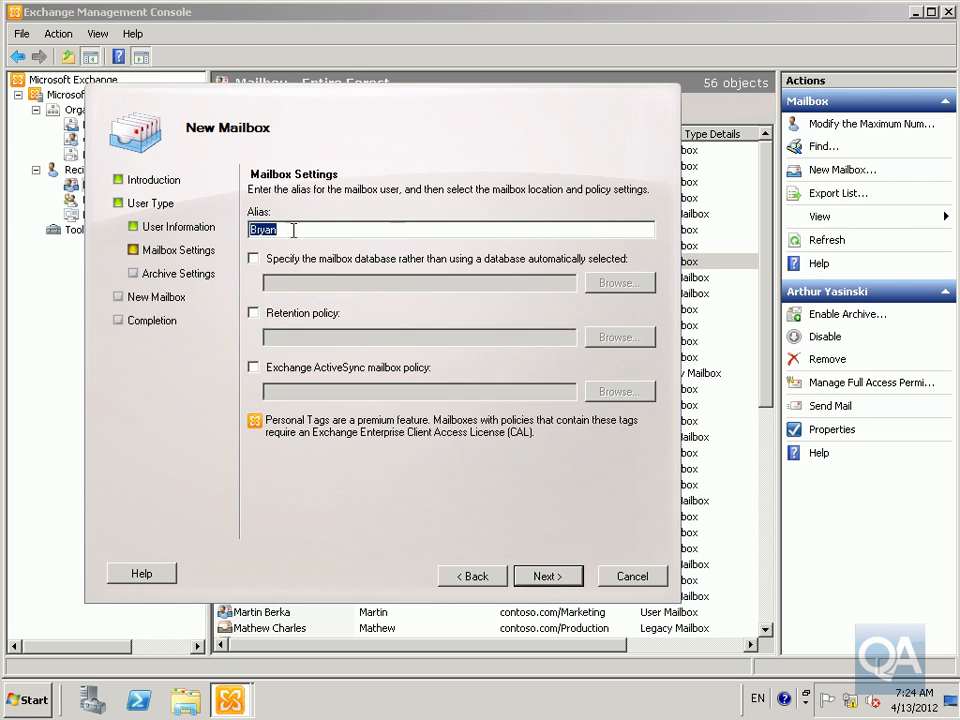
left_click(550, 580)
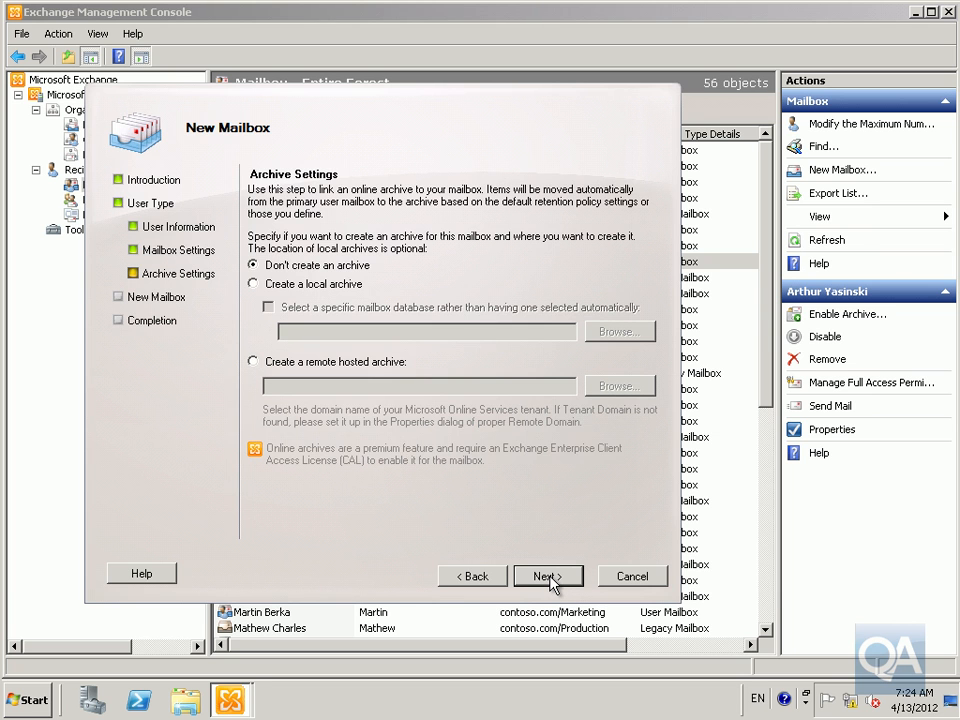
left_click(550, 578)
left_click(550, 578)
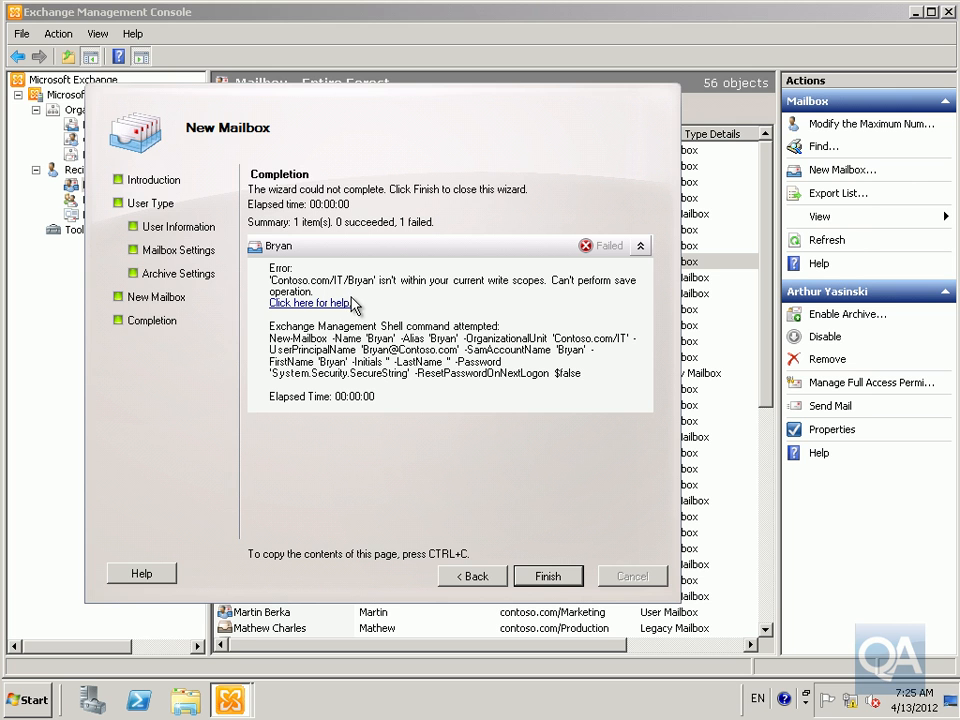
left_click(548, 576)
Start another new user mailbox and choose the Marketing organizational unit for the account
right_click(97, 185)
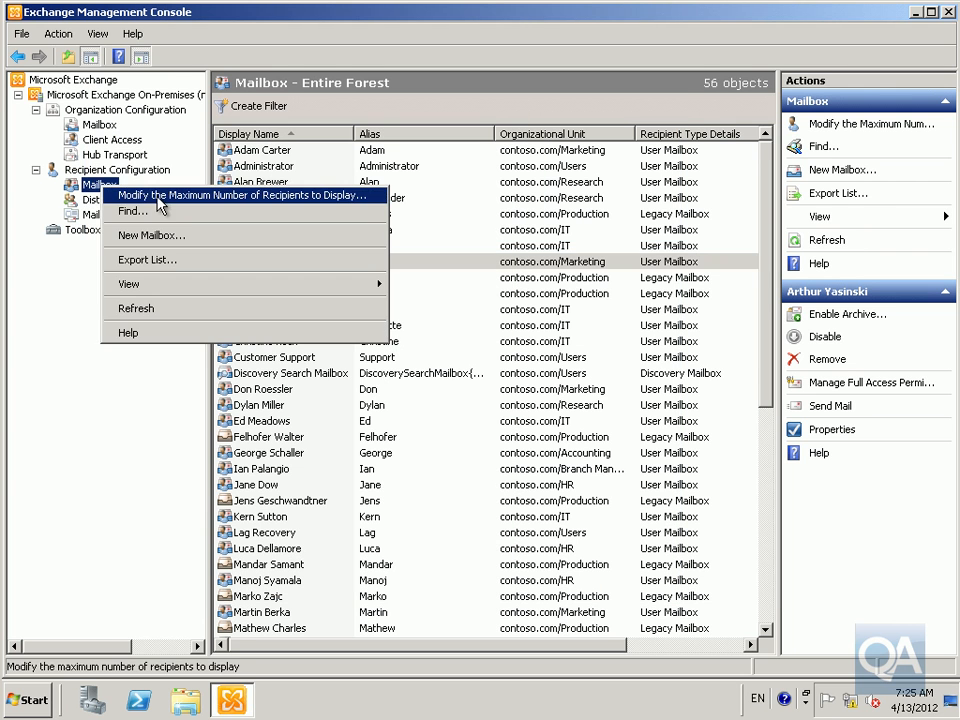
left_click(166, 237)
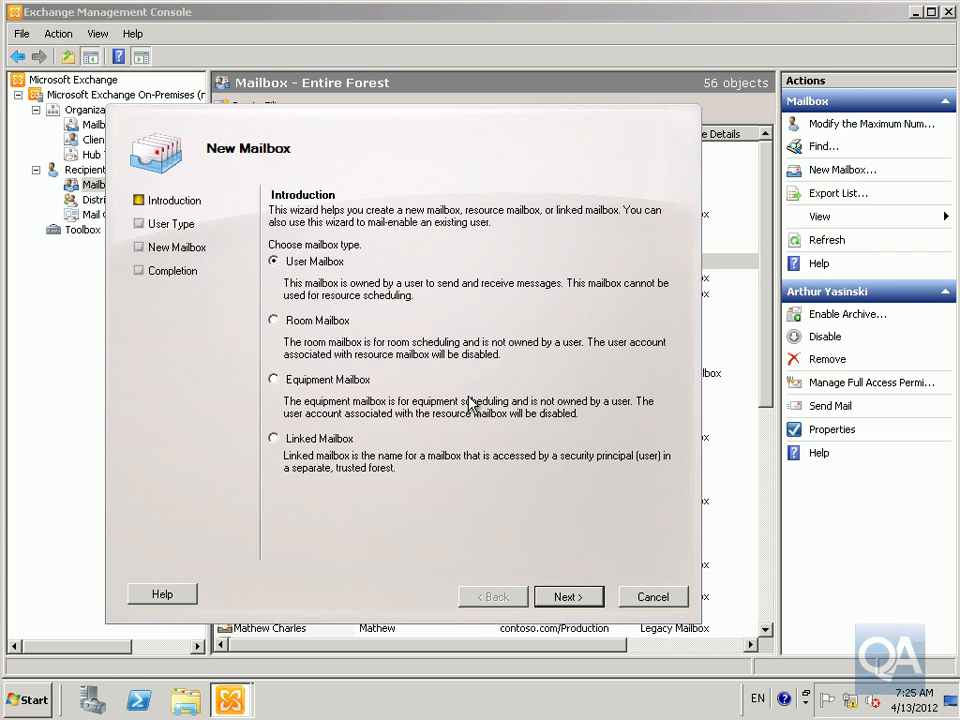
left_click(553, 598)
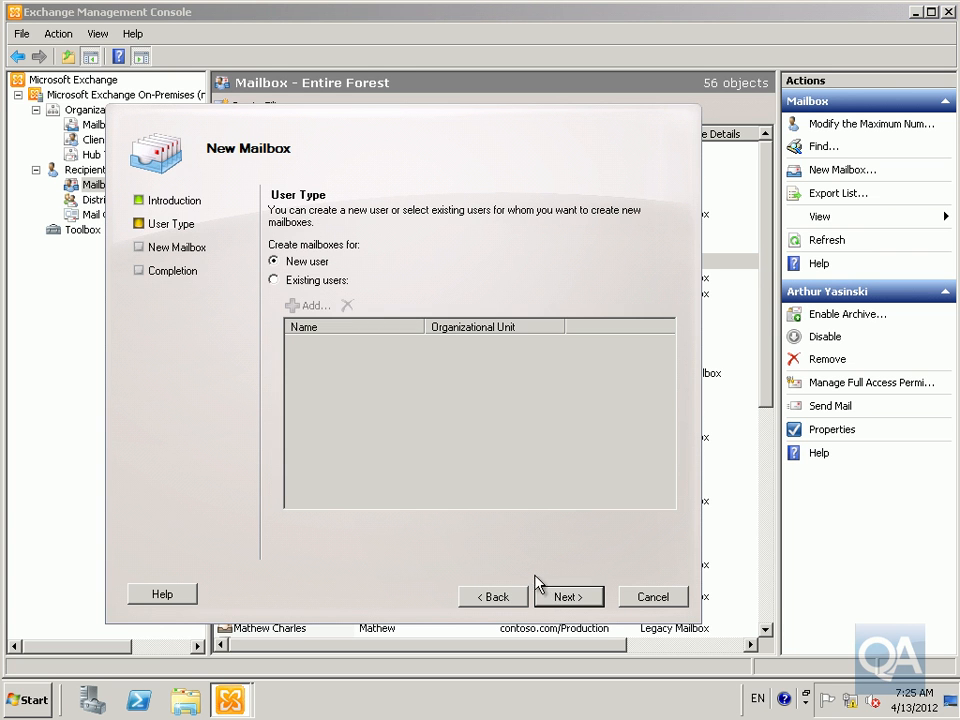
left_click(558, 598)
left_click(448, 246)
left_click(634, 272)
left_click(254, 276)
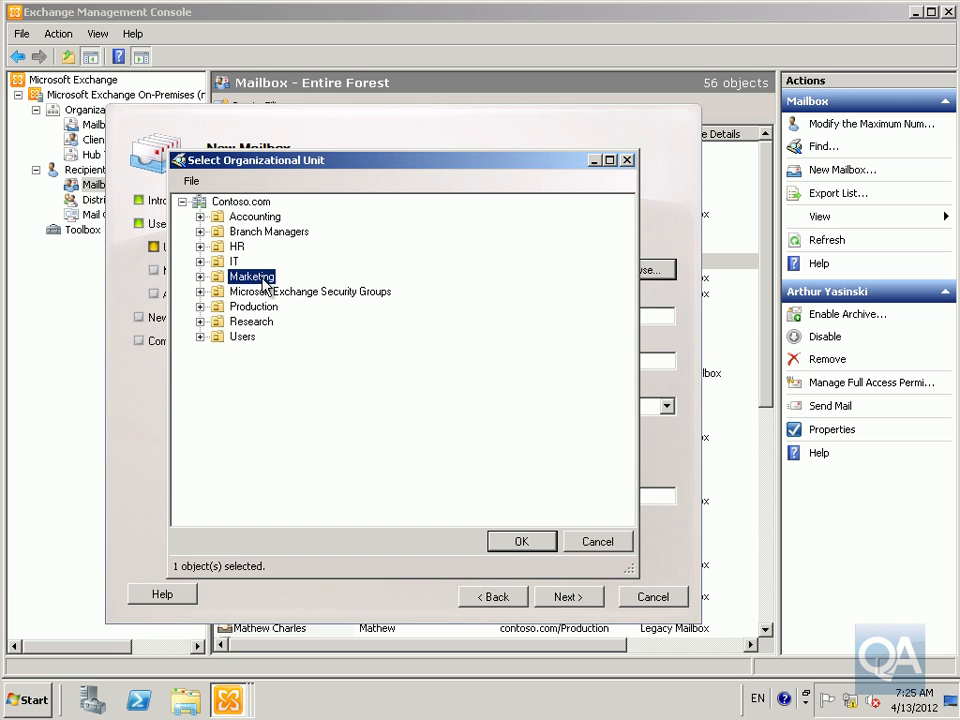
left_click(521, 541)
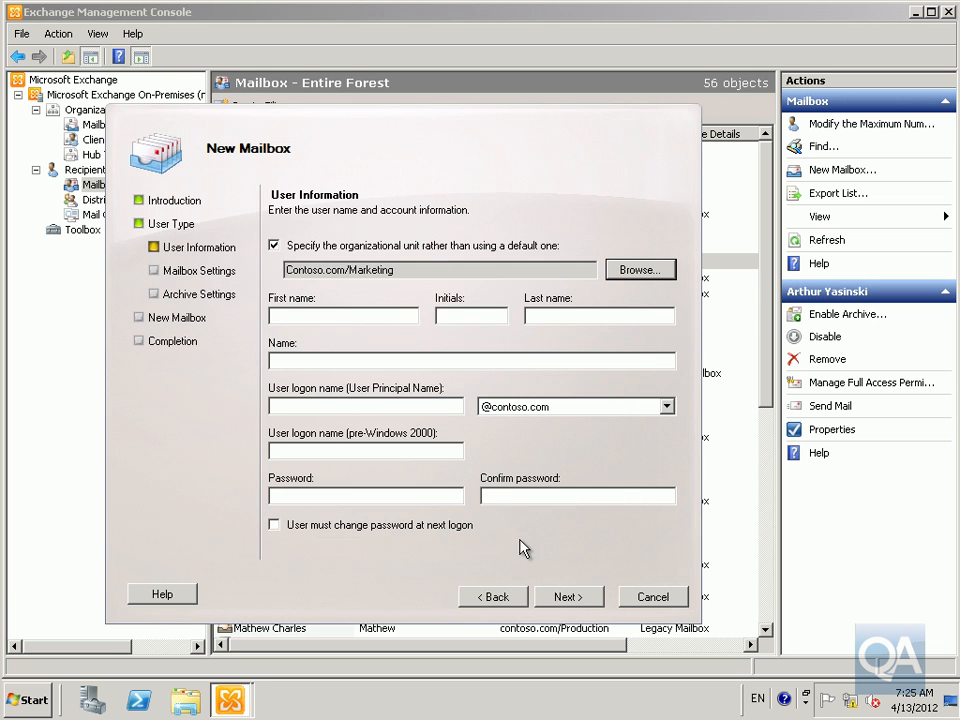
Enter Bryan as the first name and logon name, and fill in the account password and confirmation
left_click(343, 318)
type("Bryan")
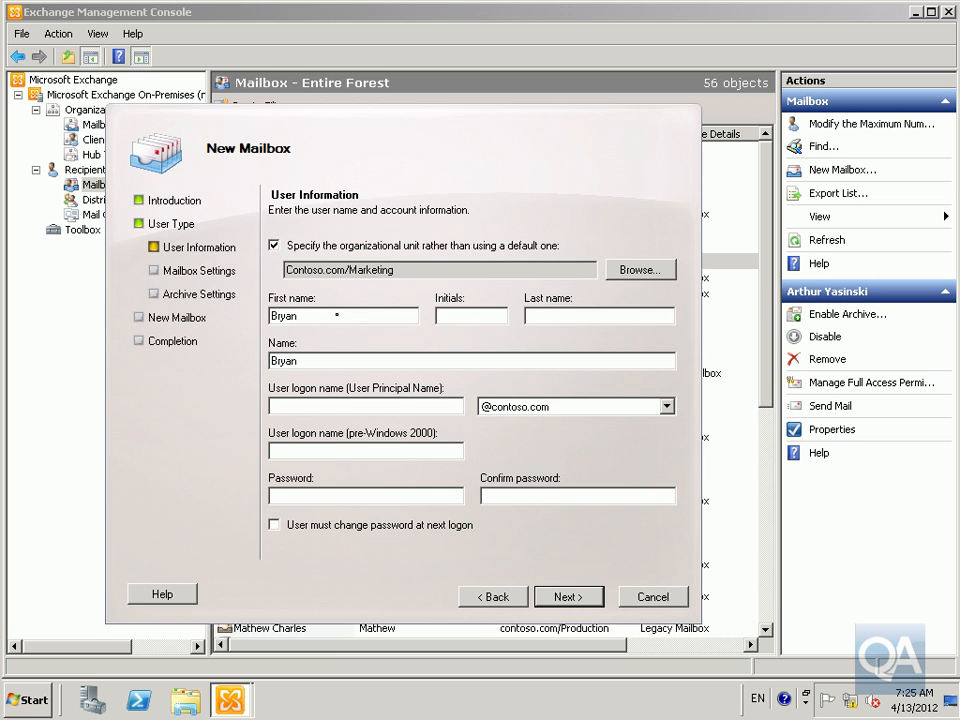
left_click(375, 408)
type("Bryan")
left_click(422, 497)
type("Pa$$w0r")
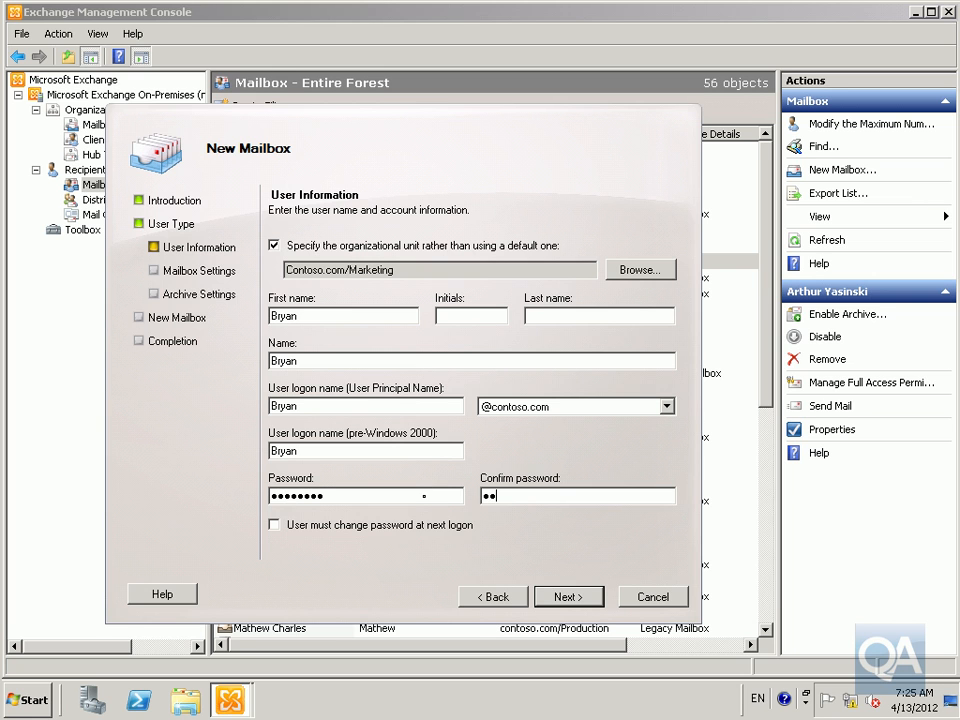
type("Pa$$w0rd")
Create the Marketing-unit mailbox with default mailbox and archive settings and finish the wizard
left_click(577, 604)
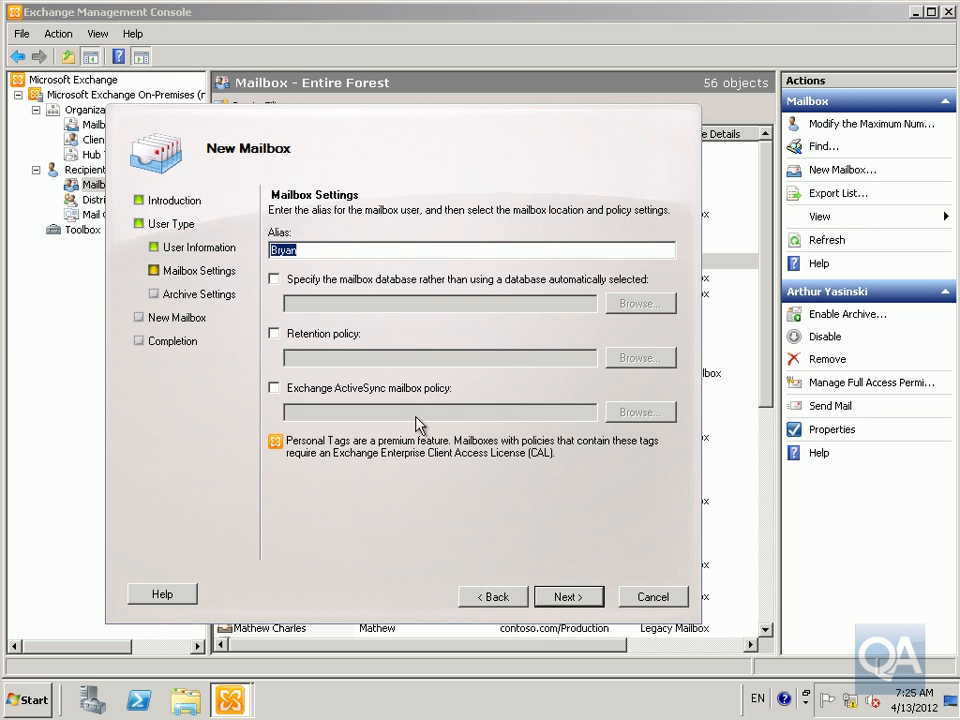
left_click(567, 600)
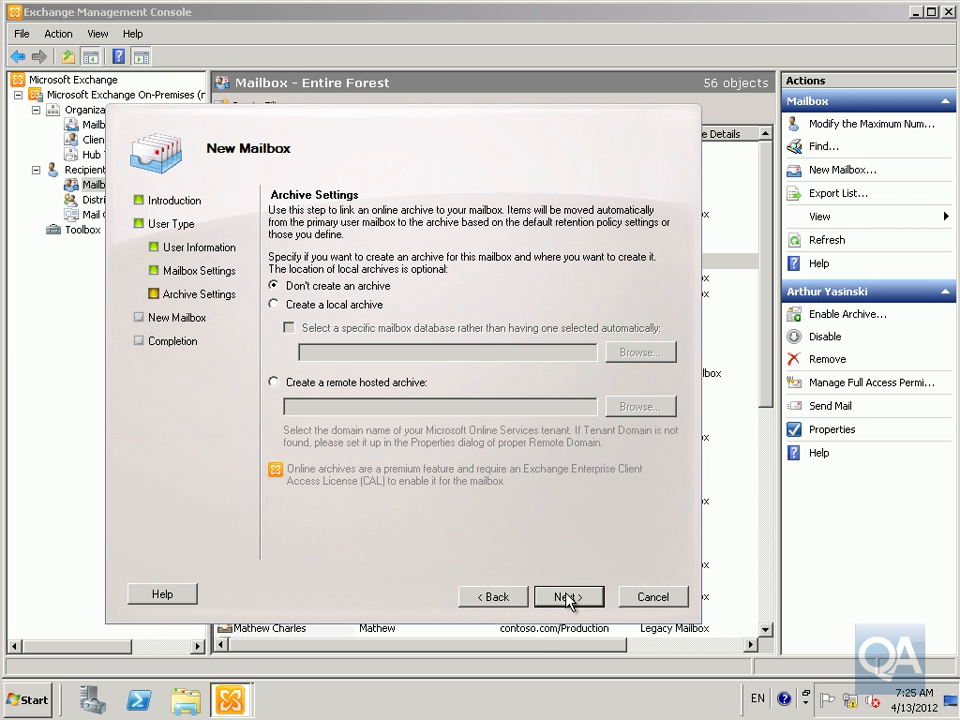
left_click(567, 598)
left_click(567, 598)
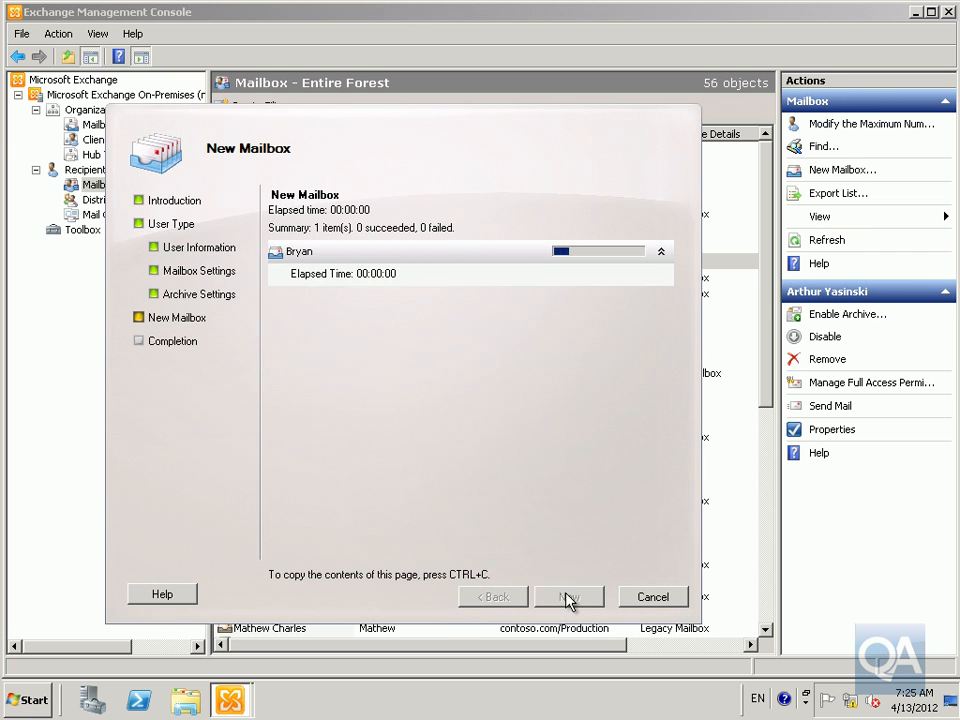
left_click(574, 598)
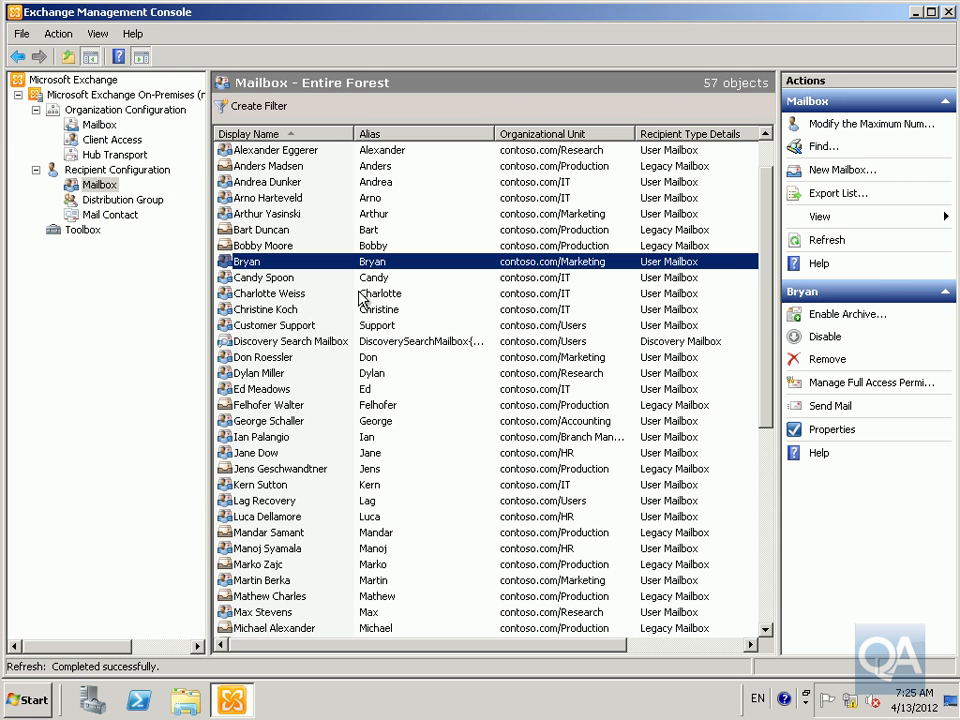